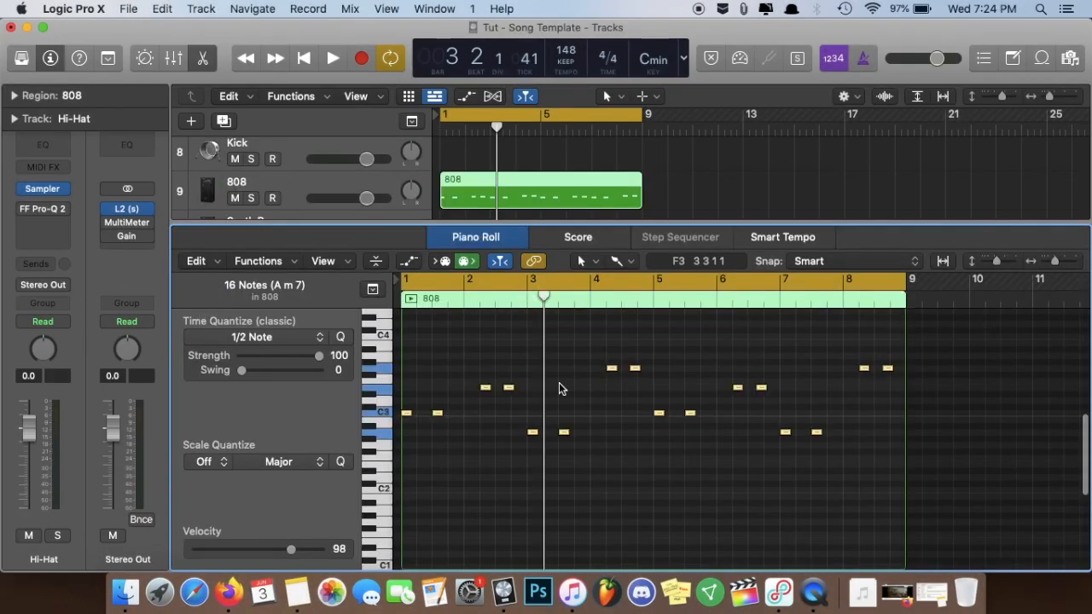
drag(535, 404, 475, 375)
click(484, 388)
click(525, 410)
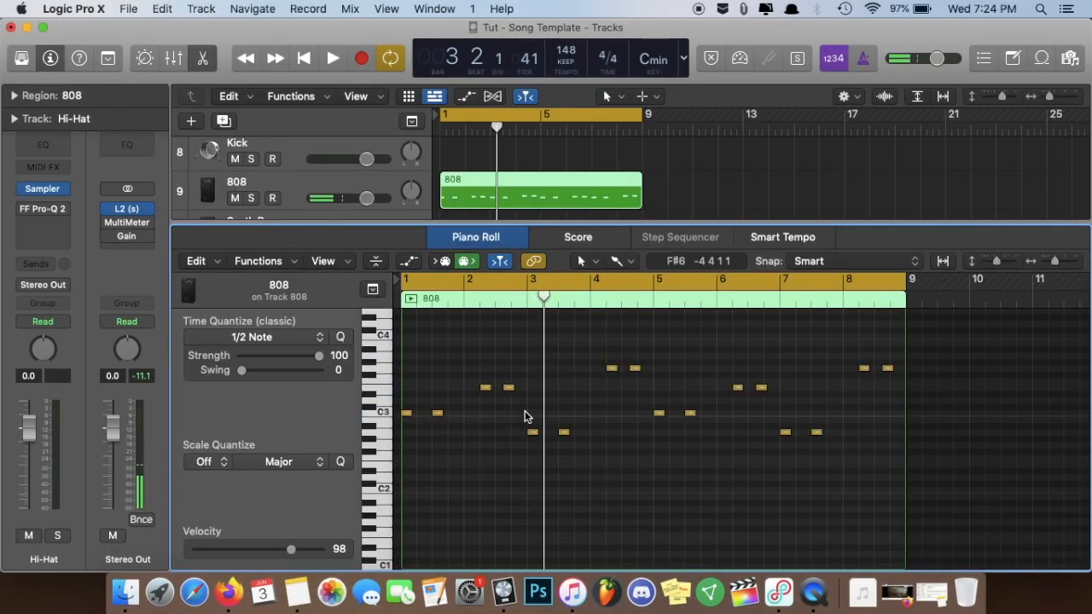
mouse_move(531, 404)
mouse_down()
mouse_move(474, 373)
mouse_move(488, 413)
mouse_up()
drag(561, 449, 535, 412)
drag(641, 381, 609, 419)
Step: Copy the 808 region onto the Kick track and open the copy in the Piano Roll
key(p)
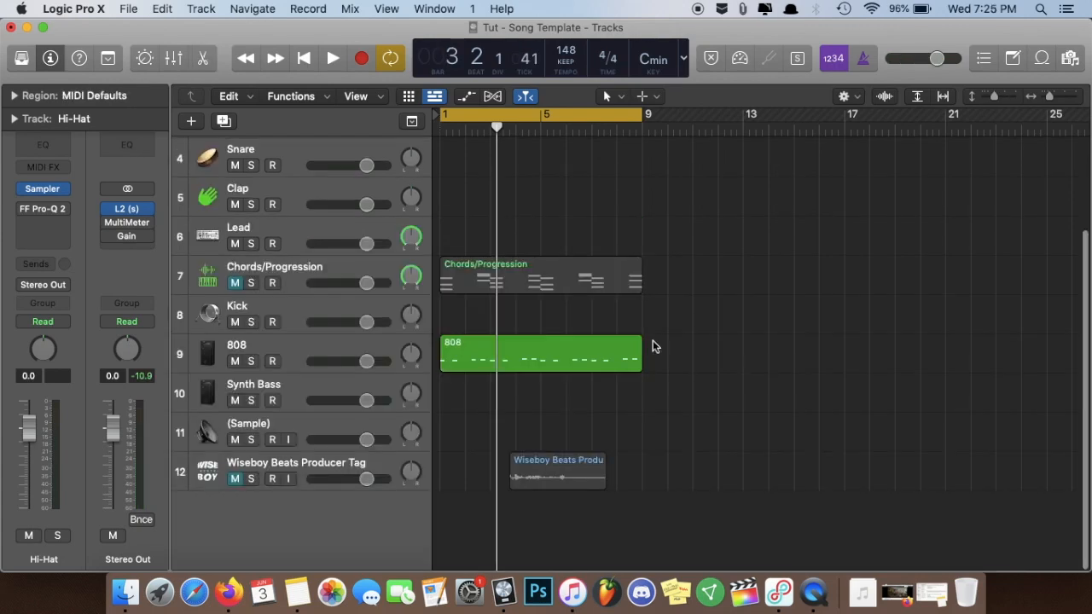
drag(571, 364, 582, 309)
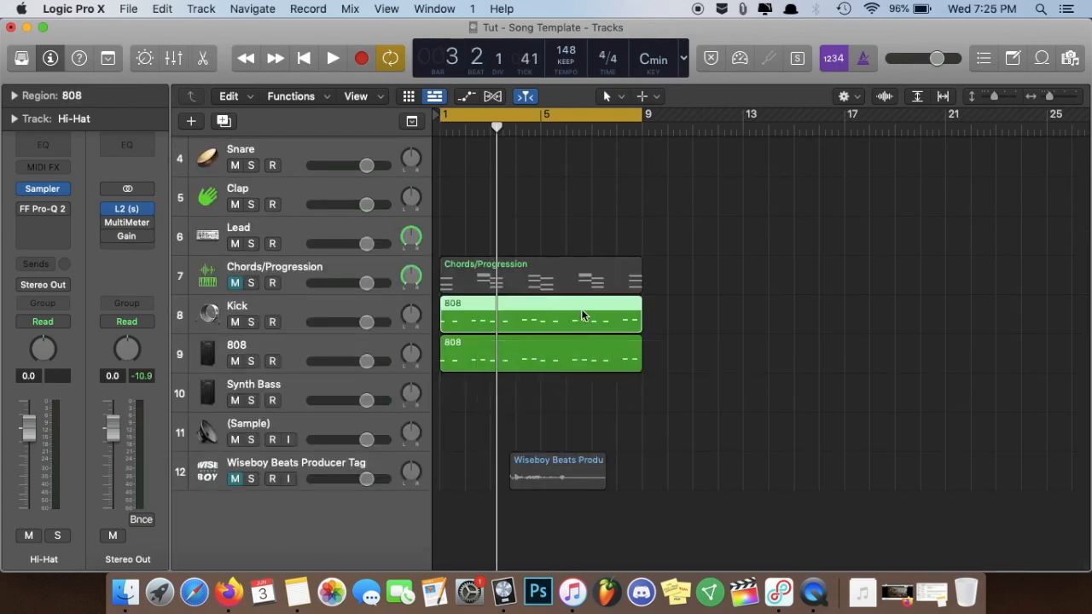
key(p)
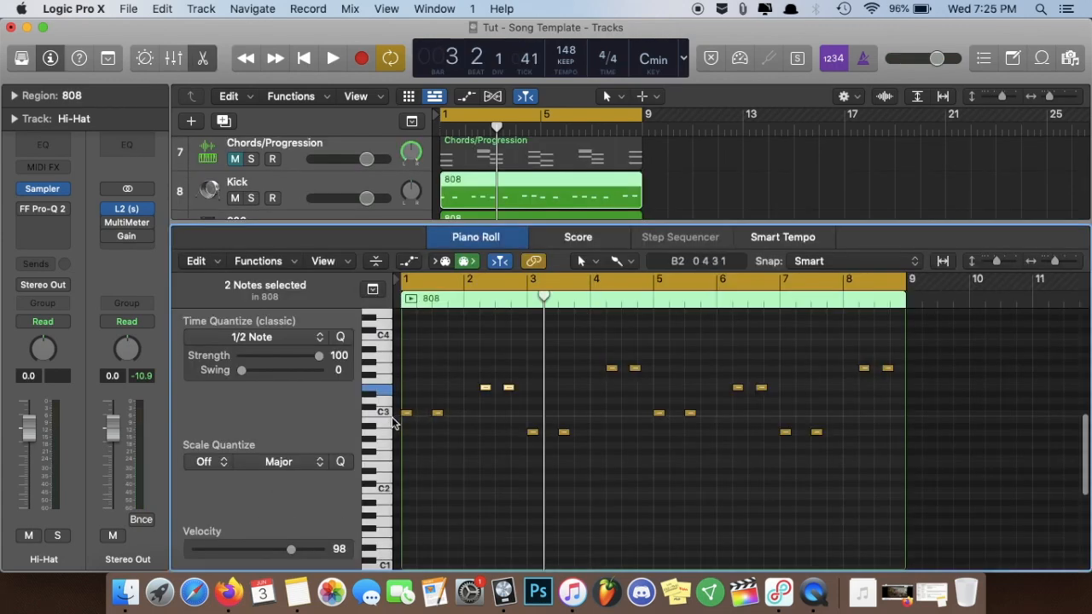
Step: Select all notes in the Kick track's copied region and set up a Random Pitch MIDI transform with the pitch operation Fix
click(588, 417)
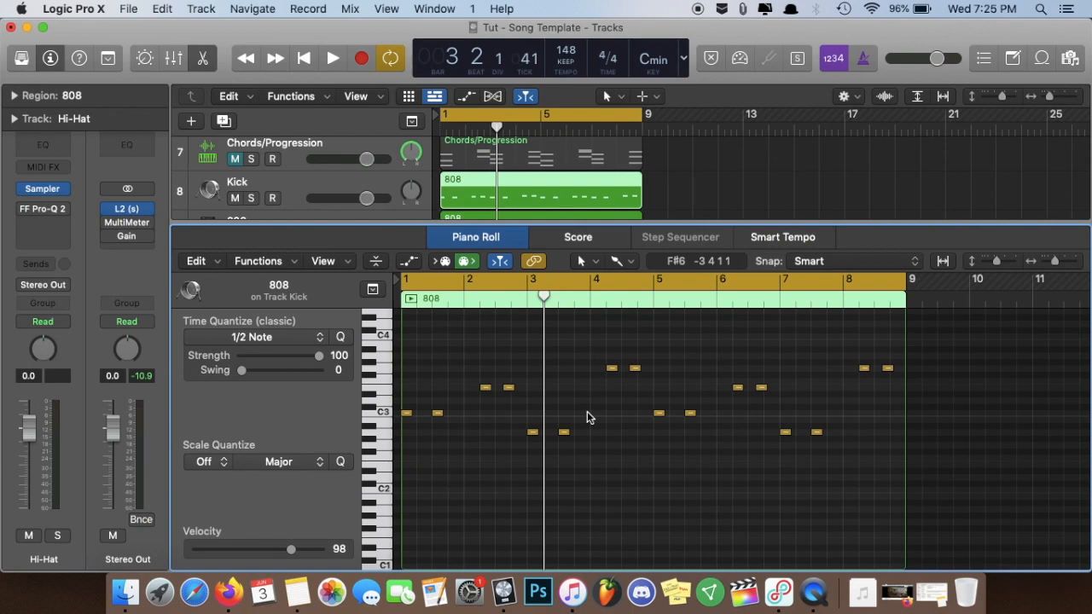
key(super+a)
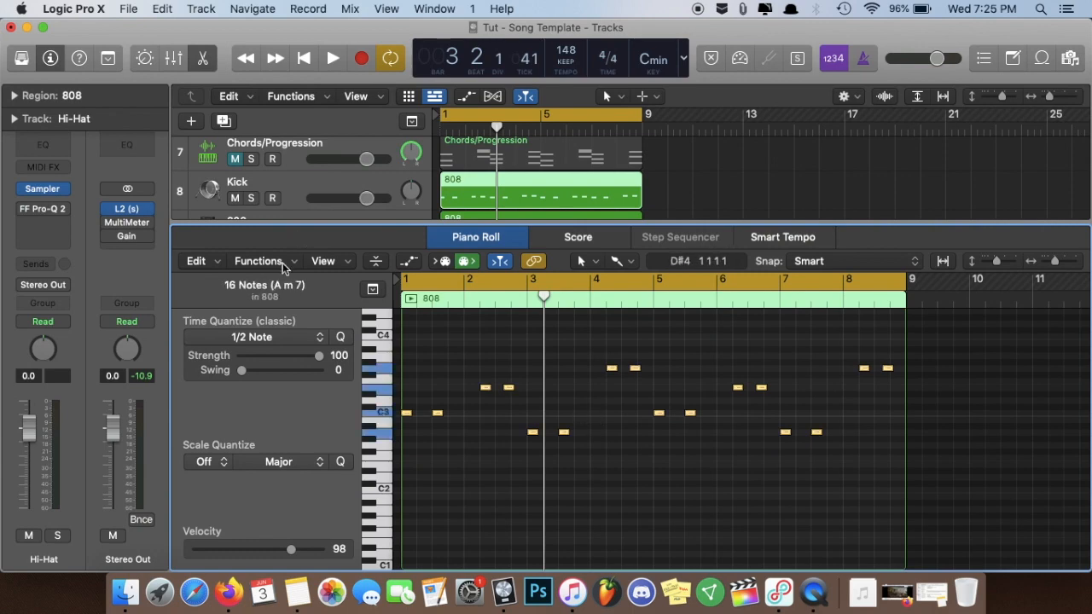
click(259, 261)
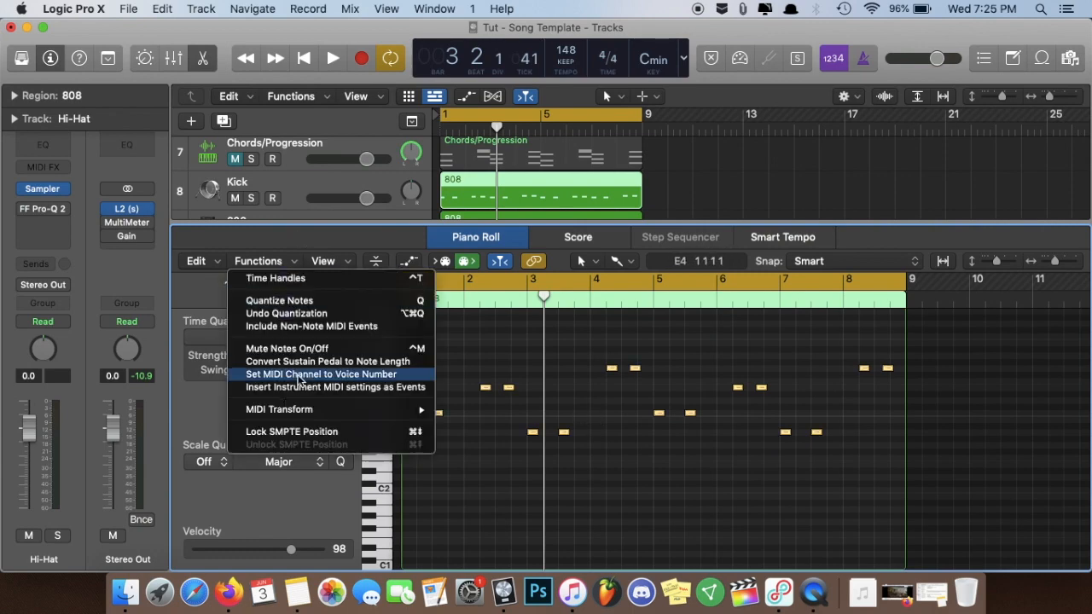
mouse_move(298, 413)
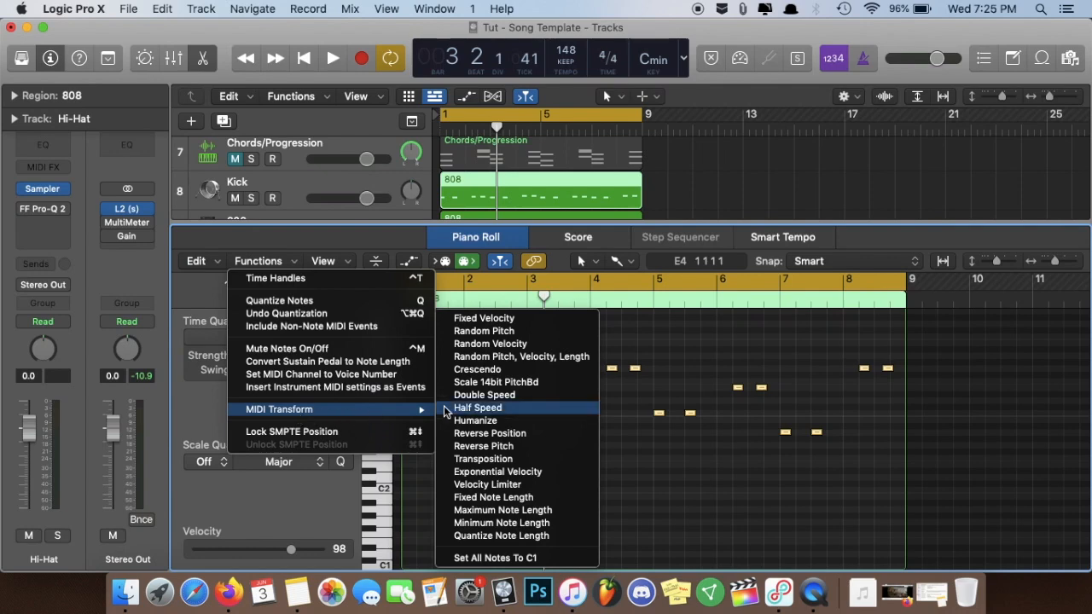
click(472, 334)
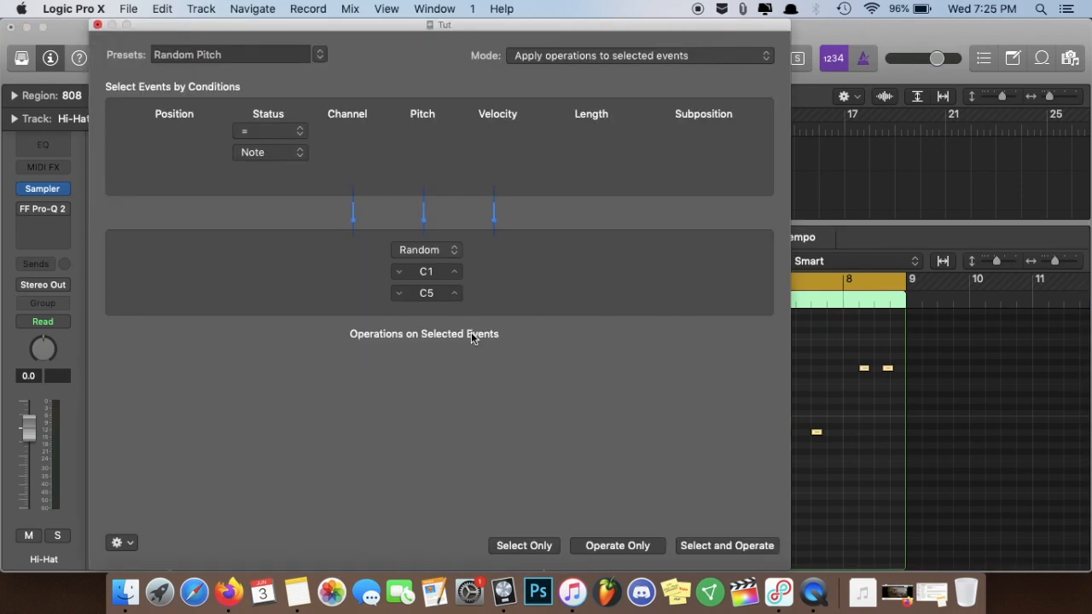
click(455, 252)
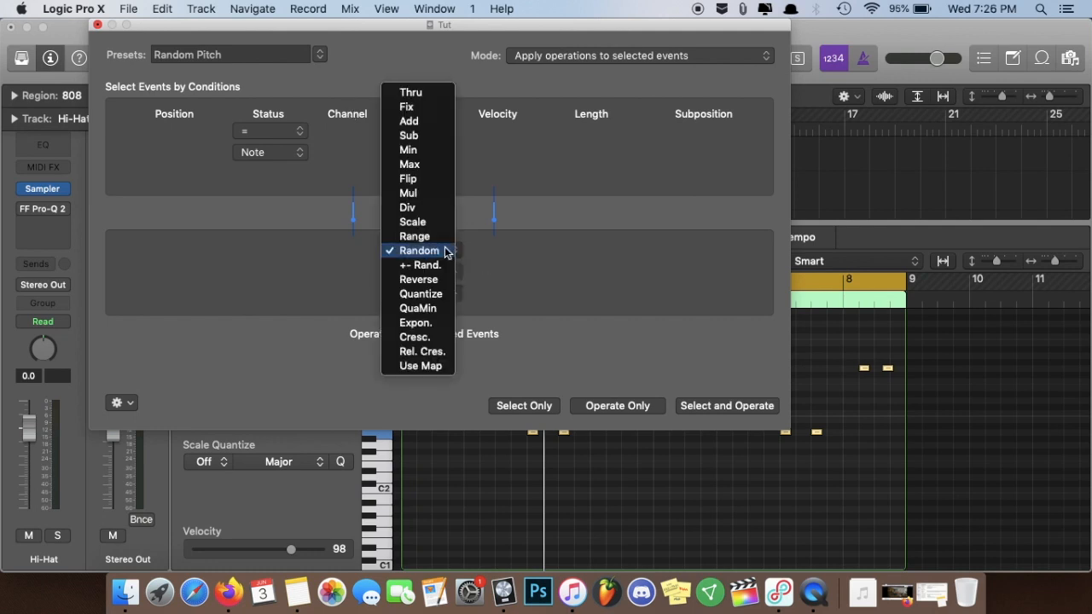
click(448, 106)
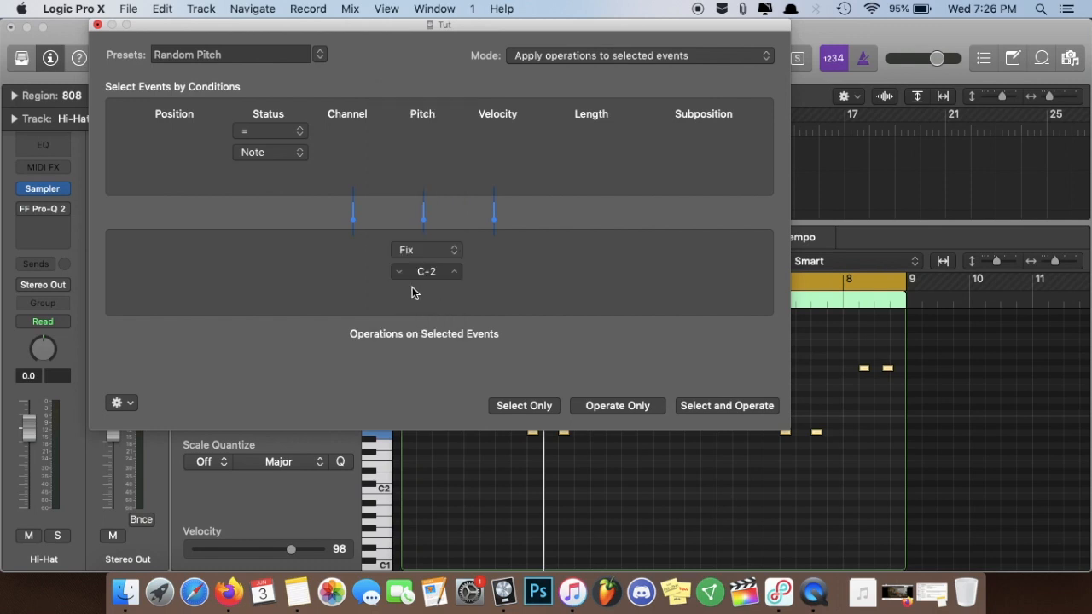
Step: Set the transform's fixed pitch to C1, apply it to the region's notes and close the transform window
click(453, 272)
text(1)
key(BackSpace)
text(c1)
key(Return)
click(709, 406)
click(97, 25)
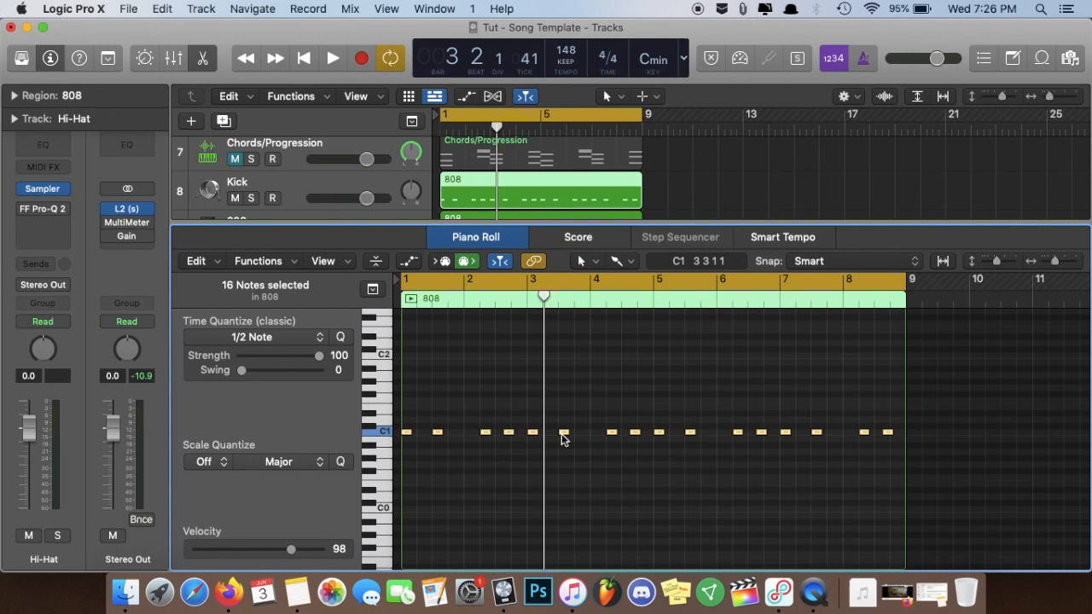
Step: Play back the transformed kick pattern and undo the pitch transform
key(space)
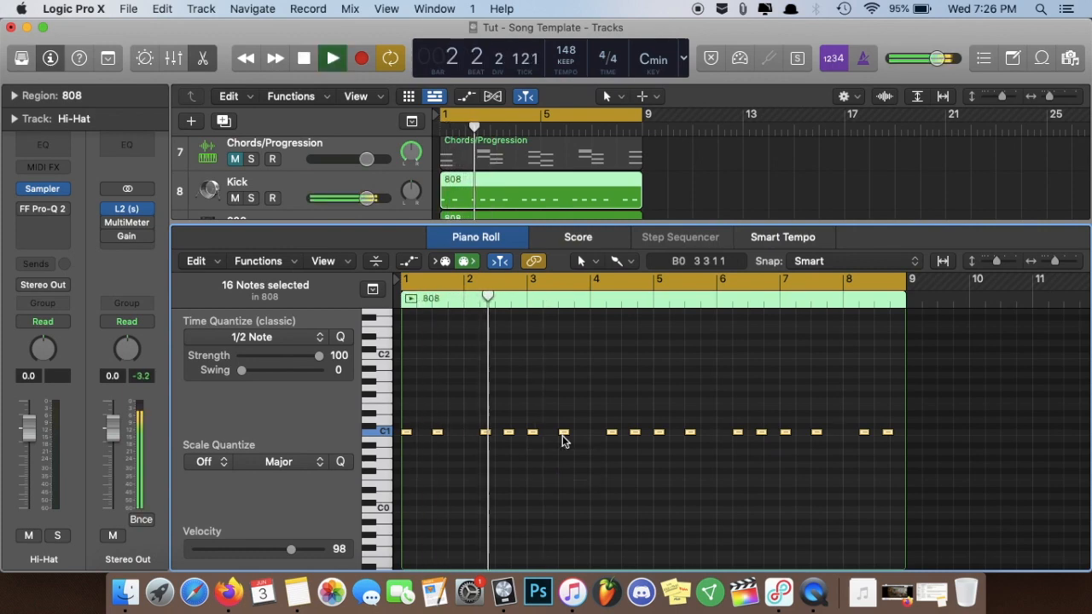
key(space)
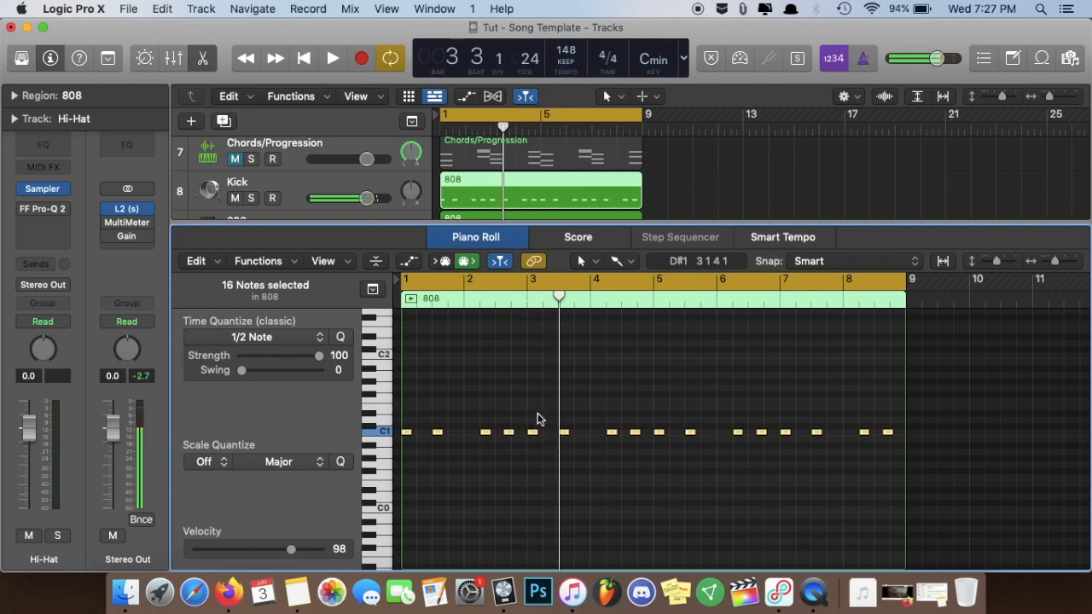
key(super+z)
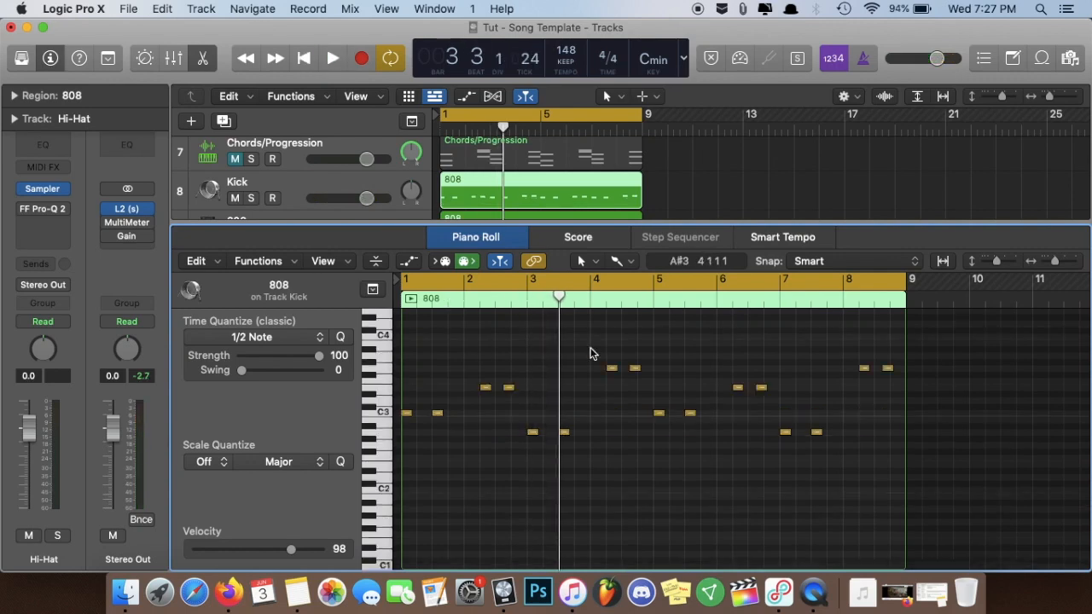
Step: Set up the Random Pitch MIDI transform with the pitch operation Fix and the pitch C1
click(292, 261)
mouse_move(384, 412)
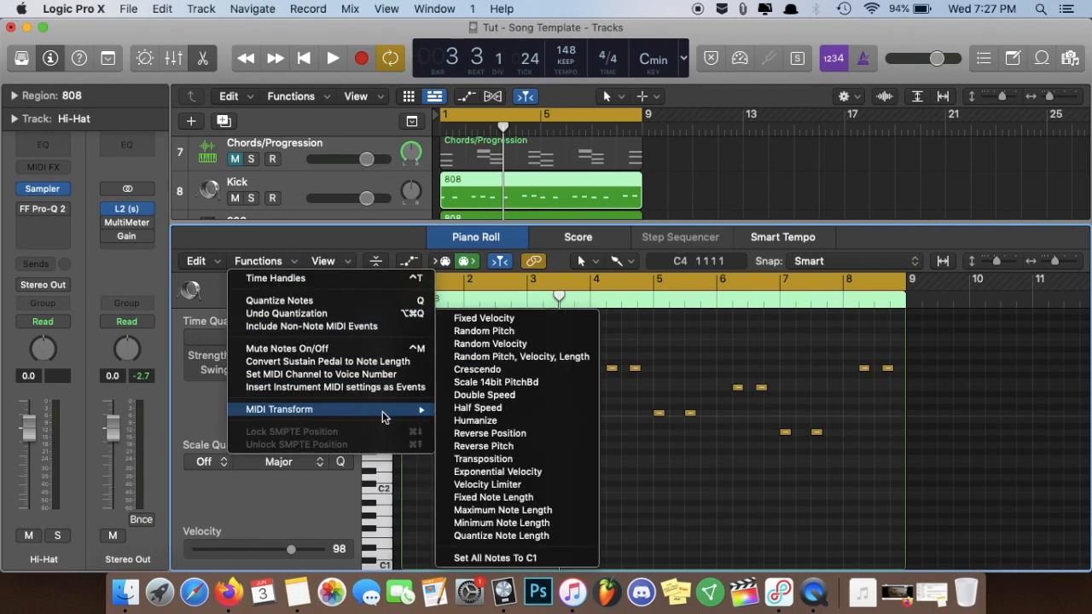
click(484, 333)
click(454, 253)
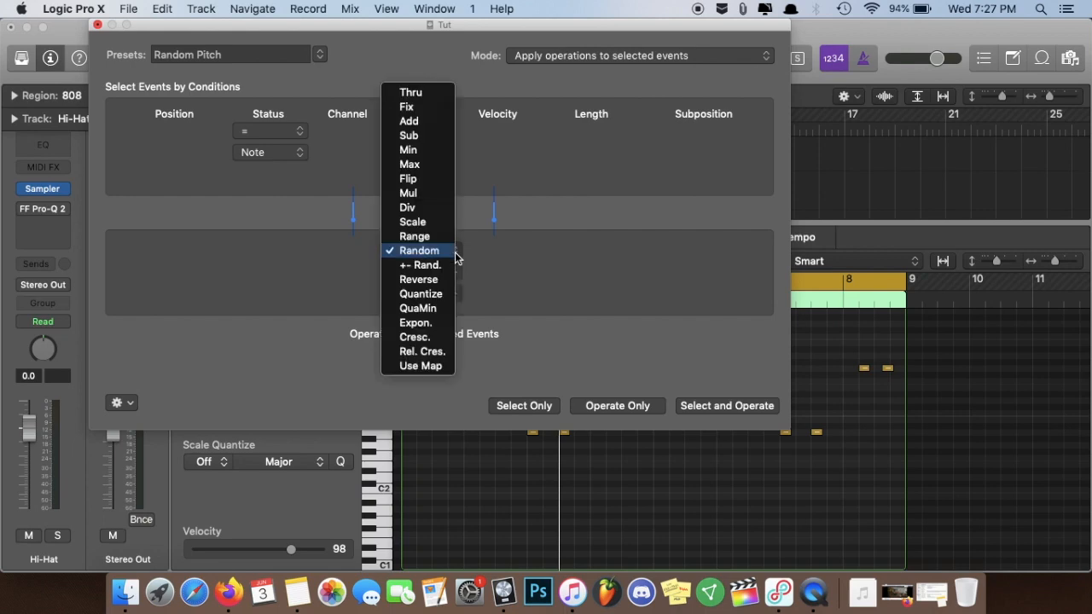
click(440, 110)
double_click(456, 271)
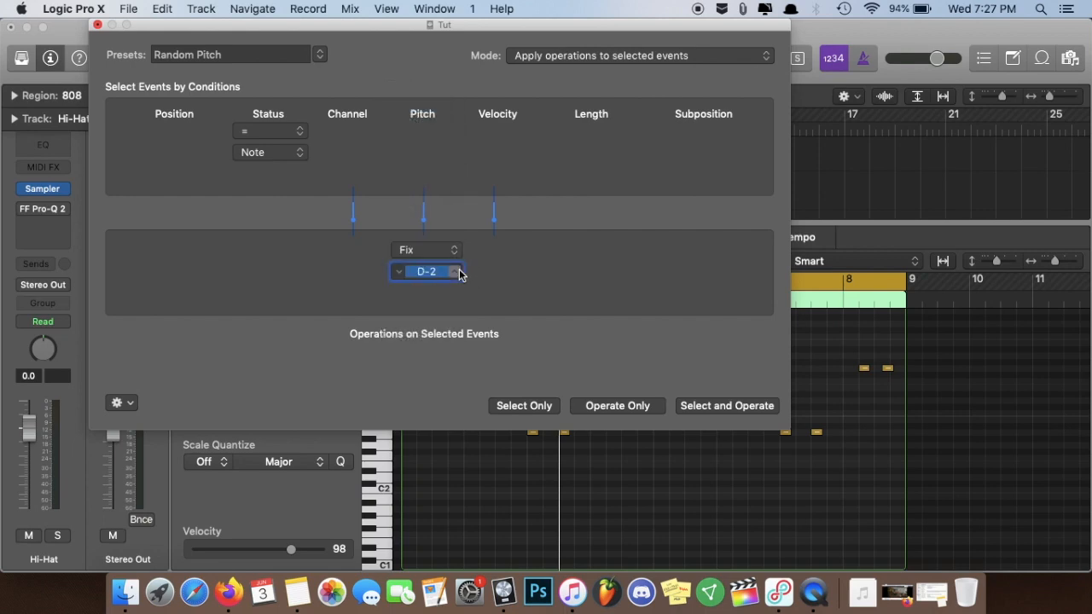
text(C1)
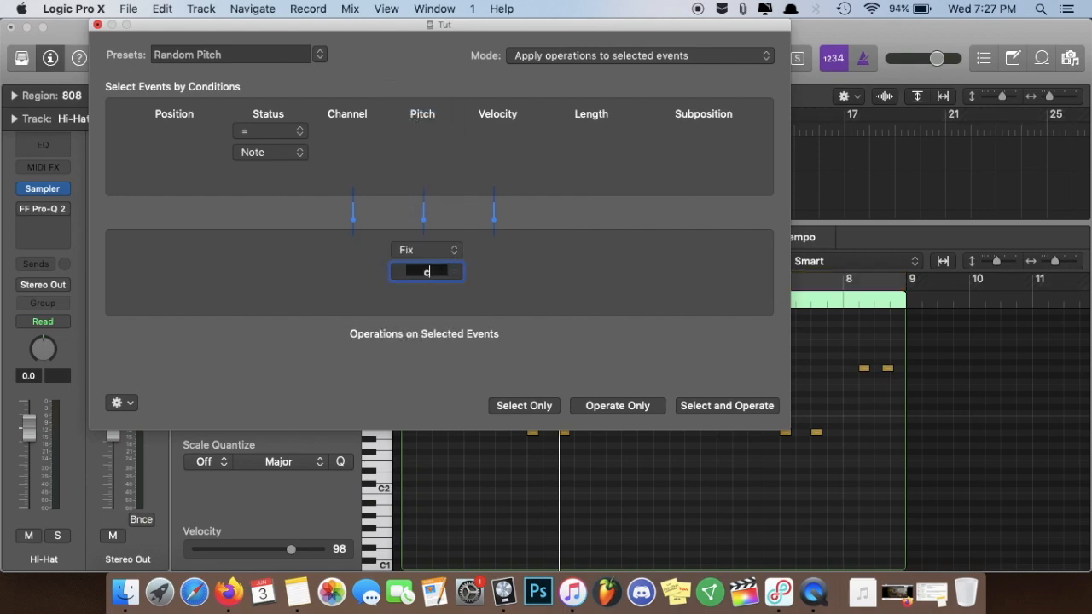
key(Return)
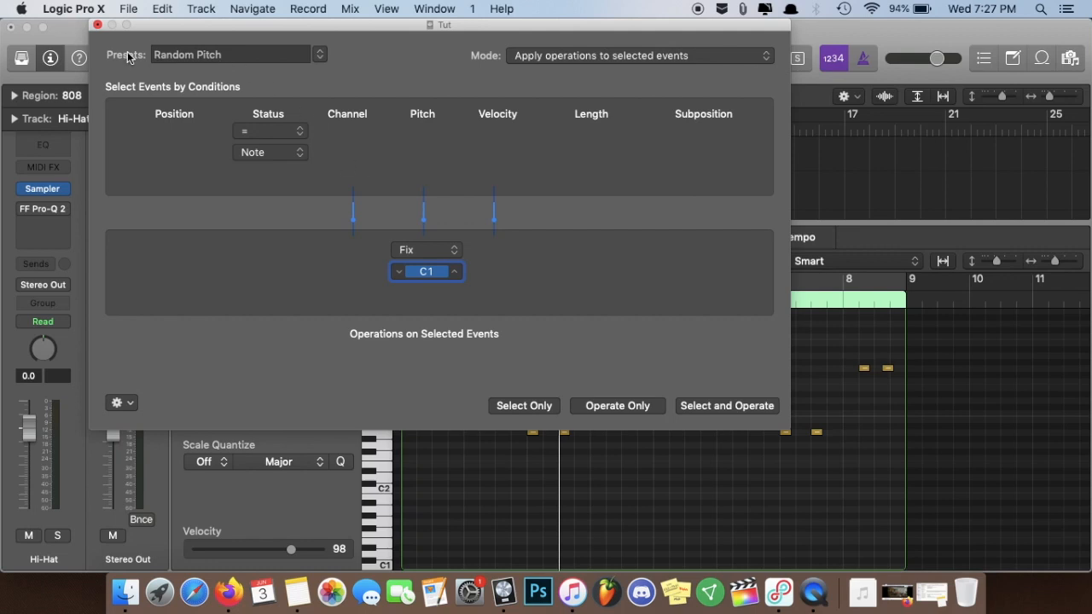
Step: Name the transform preset "Set All Notes to C1", select and transform the kick notes with it, and close the window
double_click(232, 55)
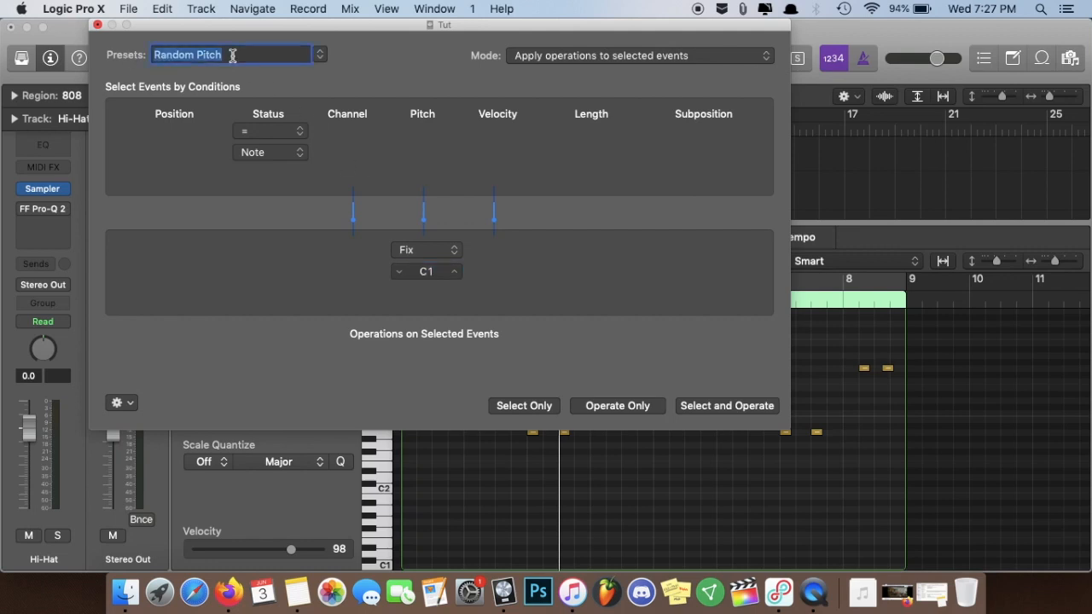
text(Set All Notes)
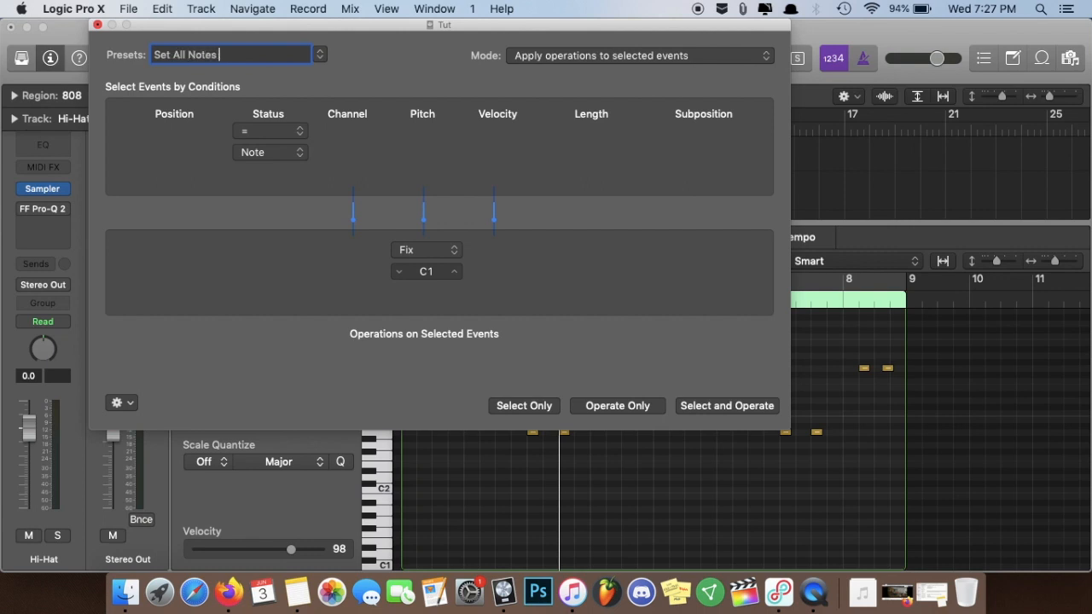
text( to C1)
click(708, 411)
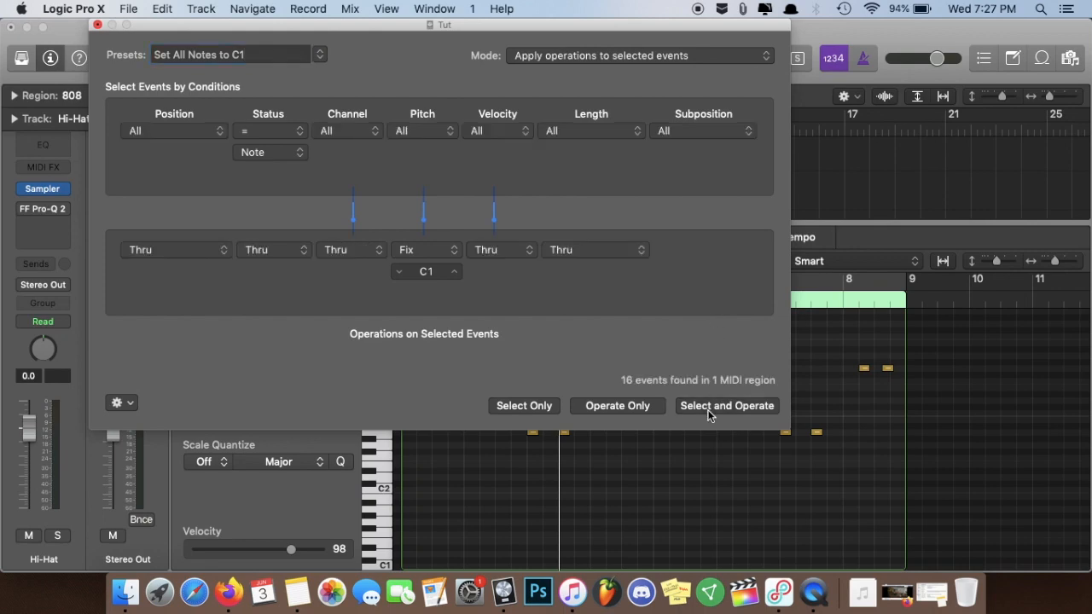
click(97, 25)
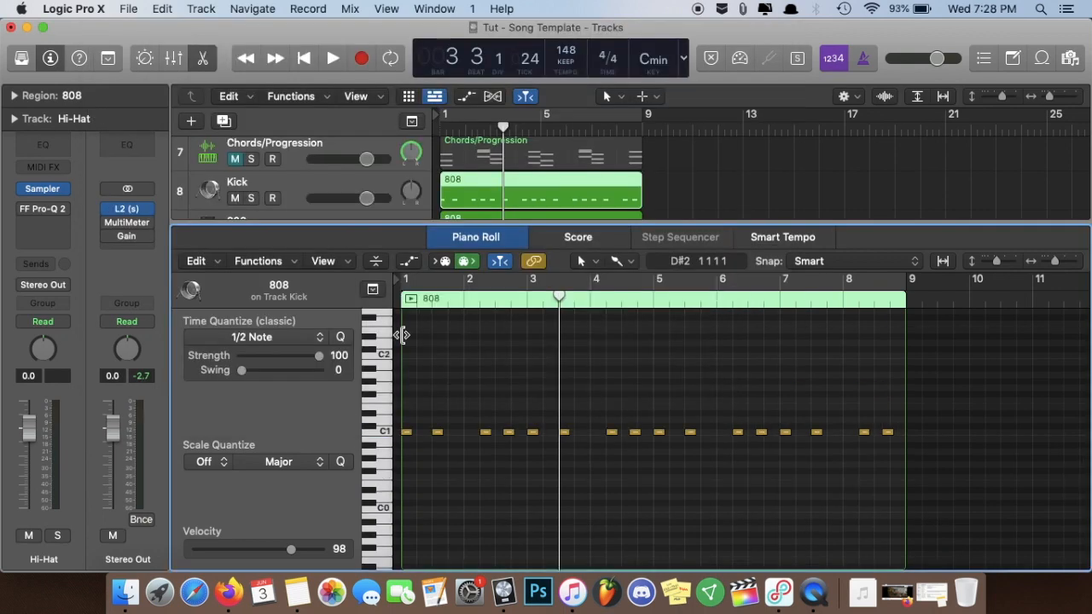
Step: Locate the saved "Set All Notes to C1" preset among the Piano Roll's MIDI transforms
click(289, 263)
mouse_move(286, 416)
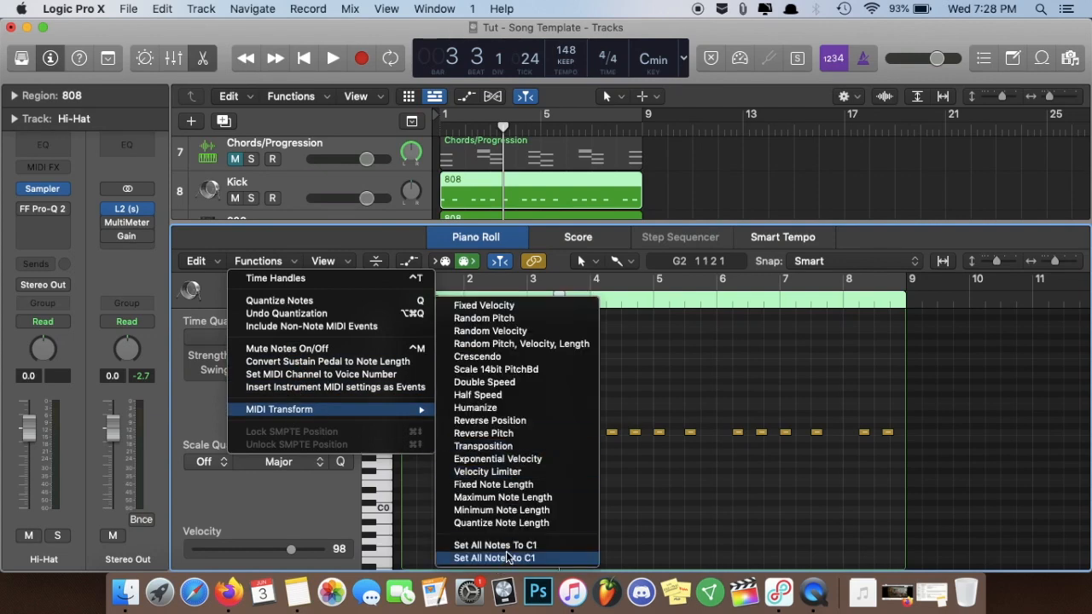
click(561, 544)
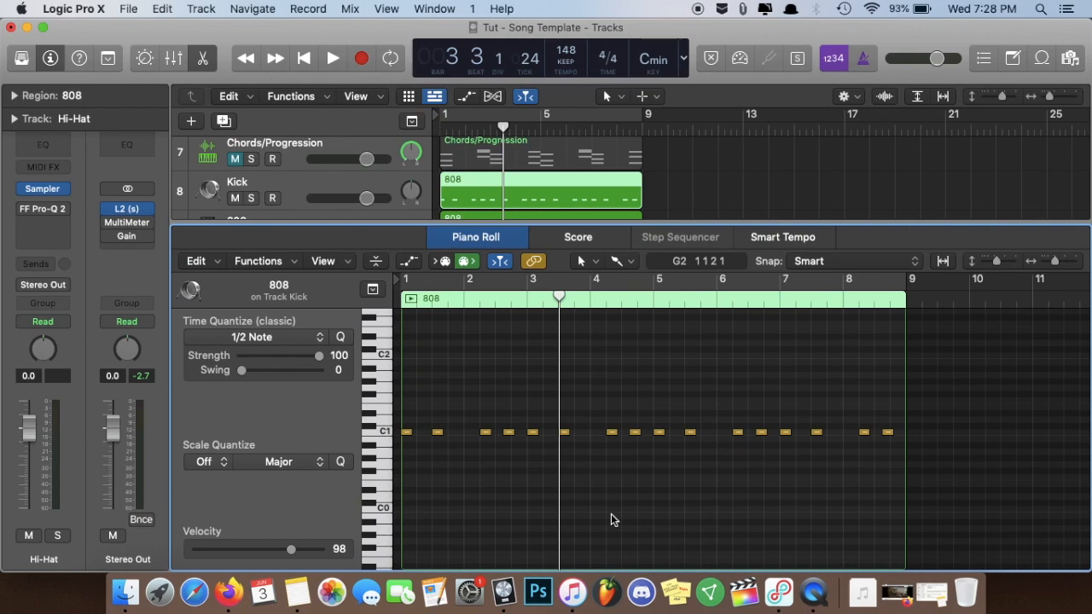
click(291, 263)
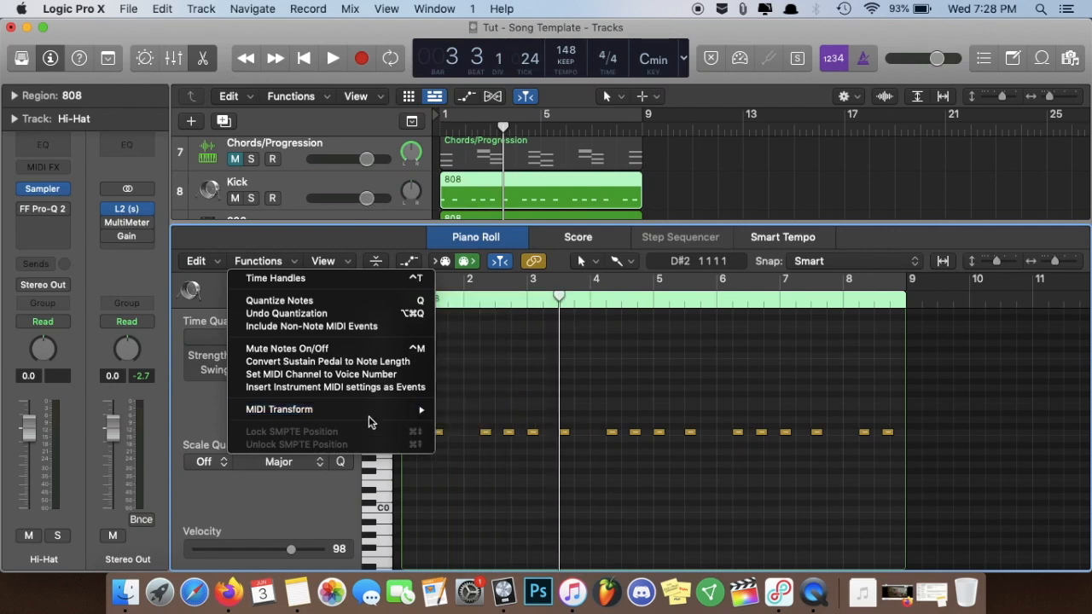
mouse_move(378, 410)
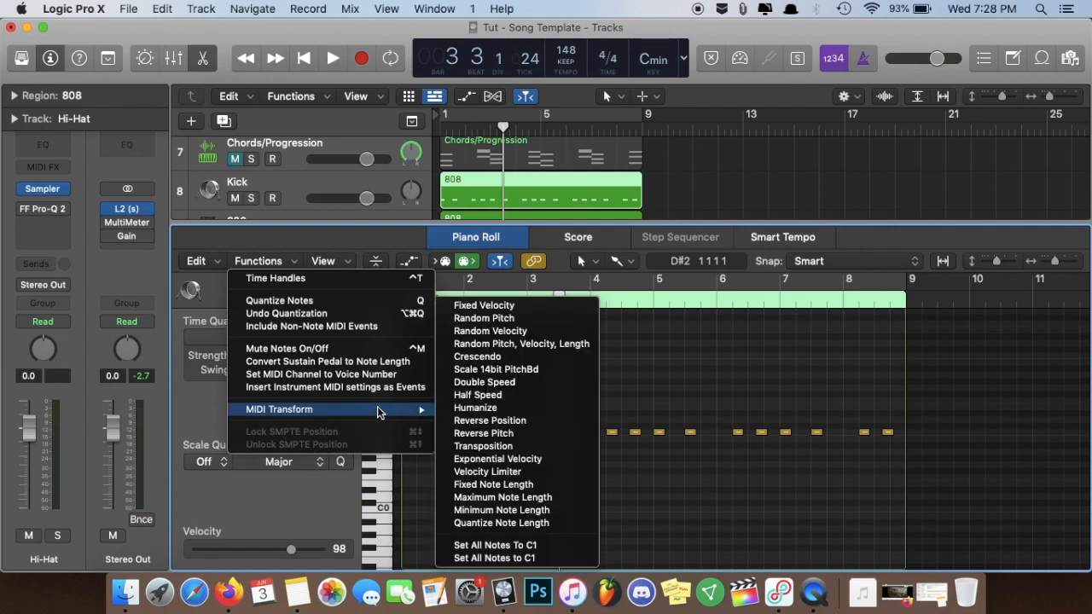
click(497, 545)
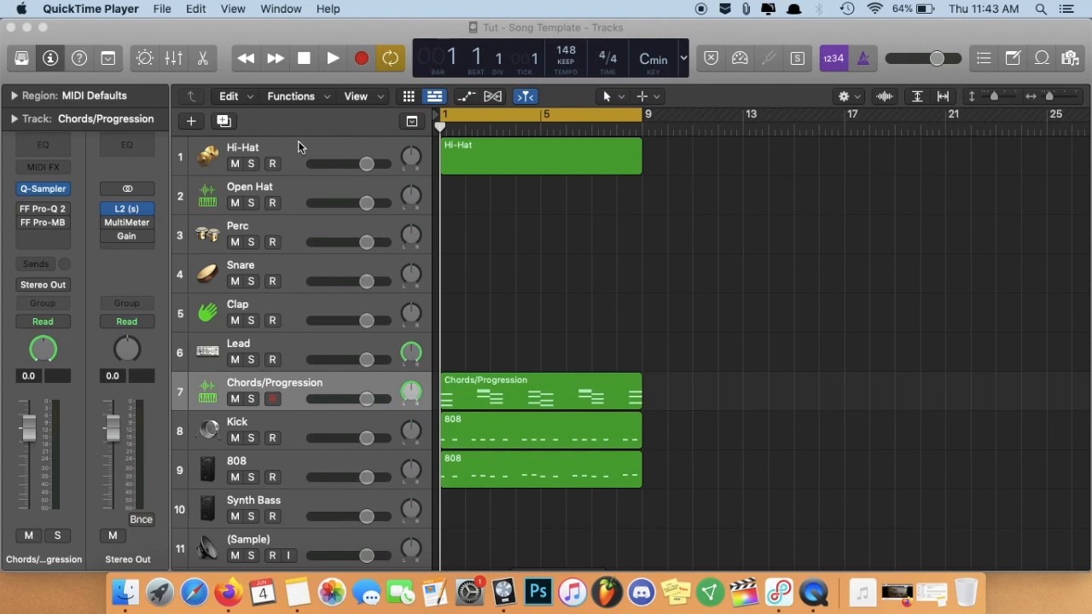
Step: Duplicate the Chords/Progression track and copy its region onto the new track
click(224, 122)
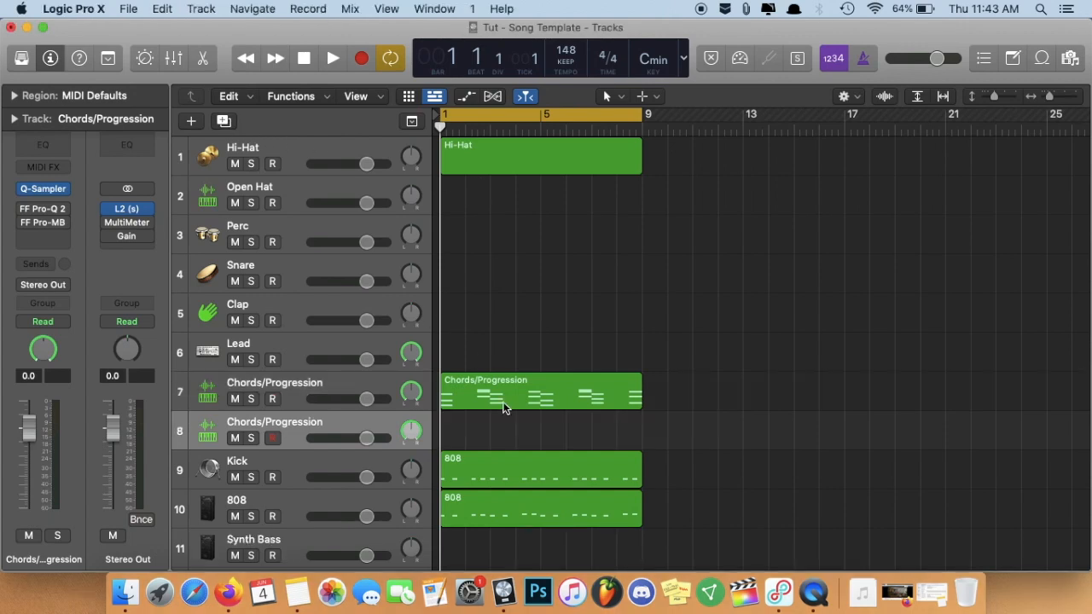
drag(504, 404, 504, 442)
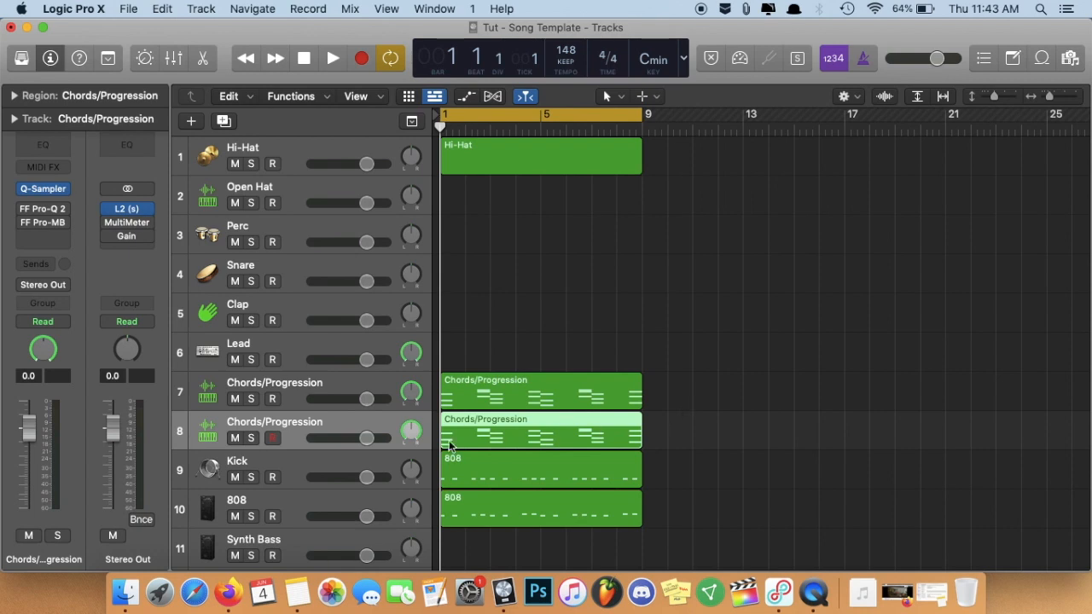
Step: Mute the original Chords/Progression track and switch solo on and off for its duplicate
click(235, 399)
click(254, 441)
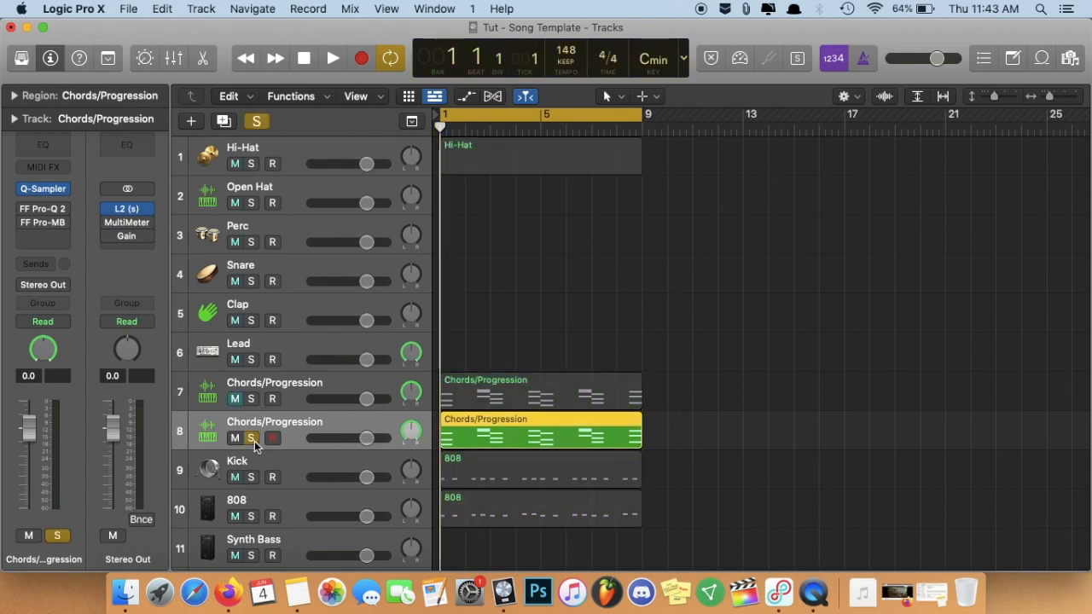
click(254, 441)
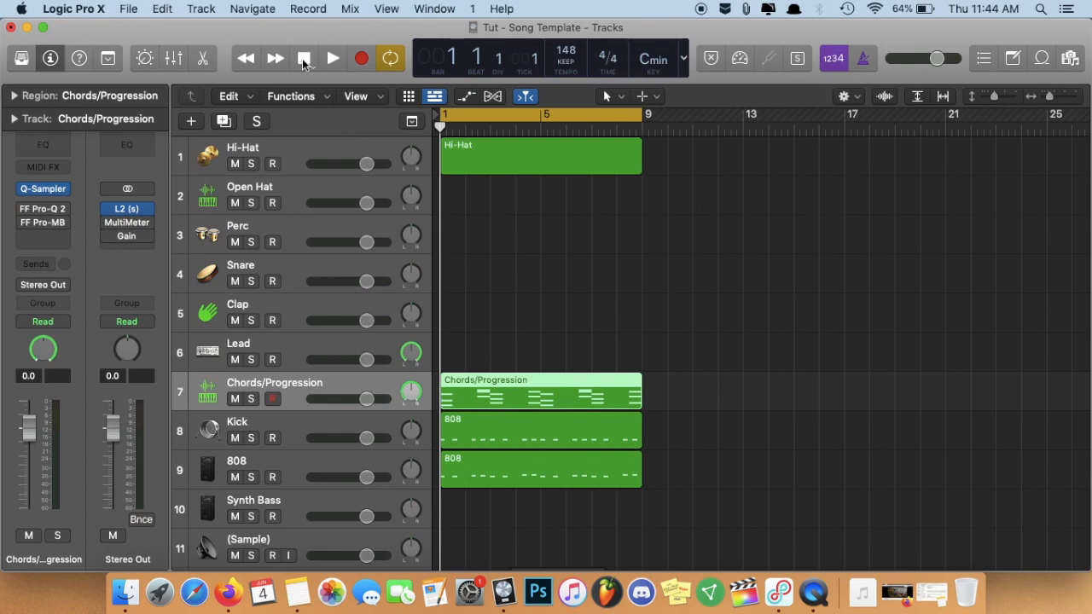
Step: Show the track alternatives for the project's tracks
click(201, 8)
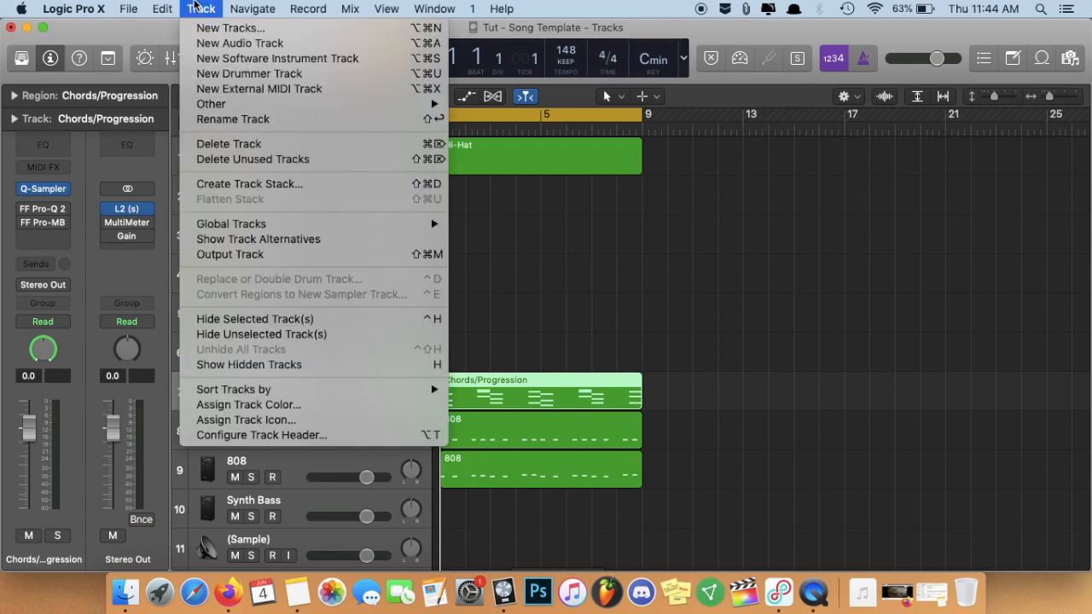
click(279, 240)
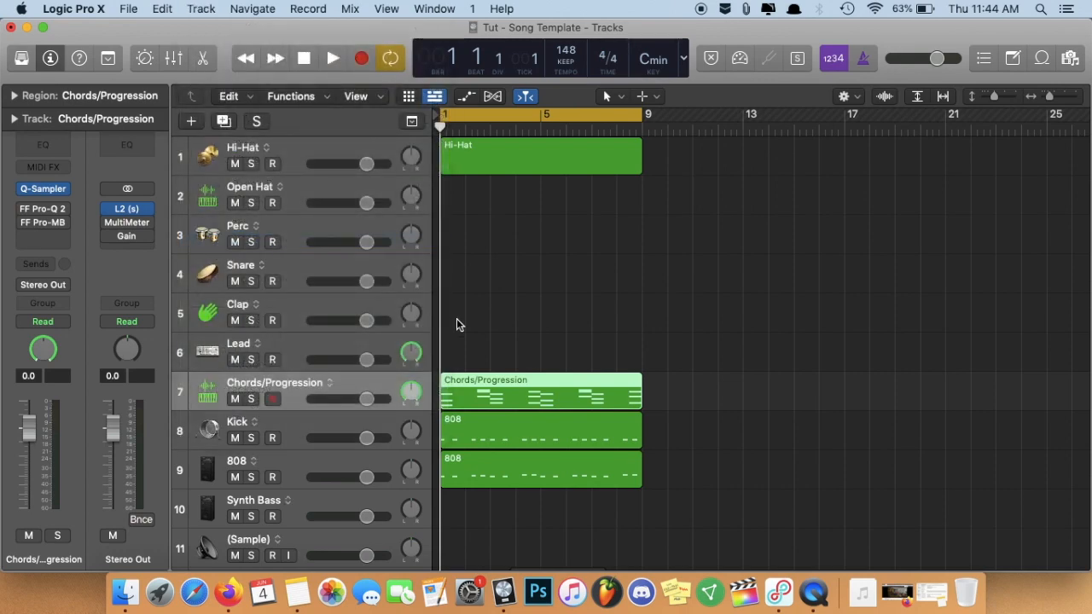
Step: Create a new alternative for the Chords/Progression track and add an empty MIDI region to it at bar 1
click(329, 386)
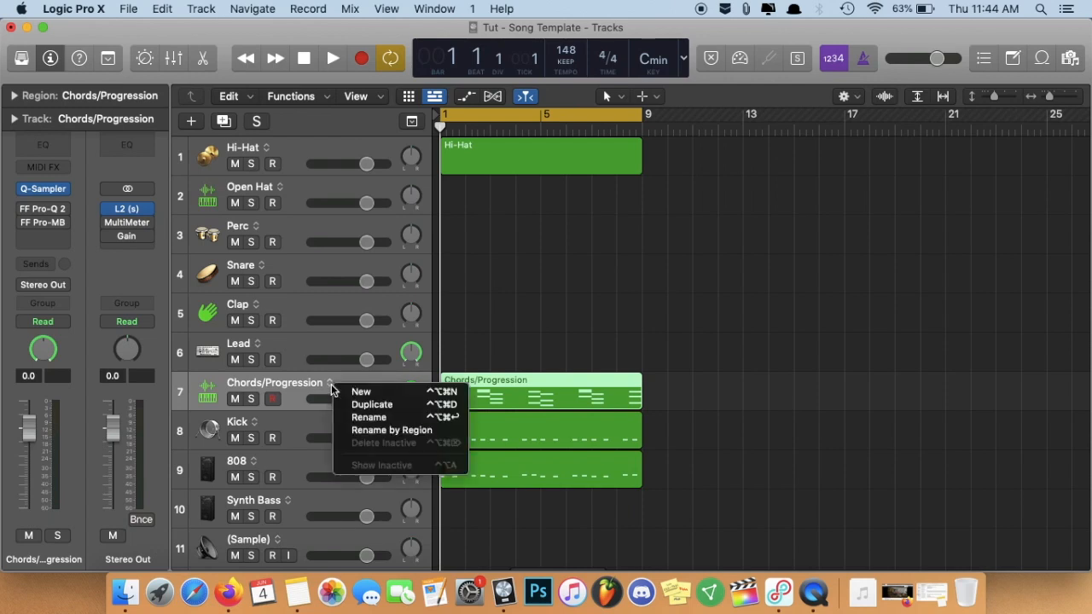
click(357, 393)
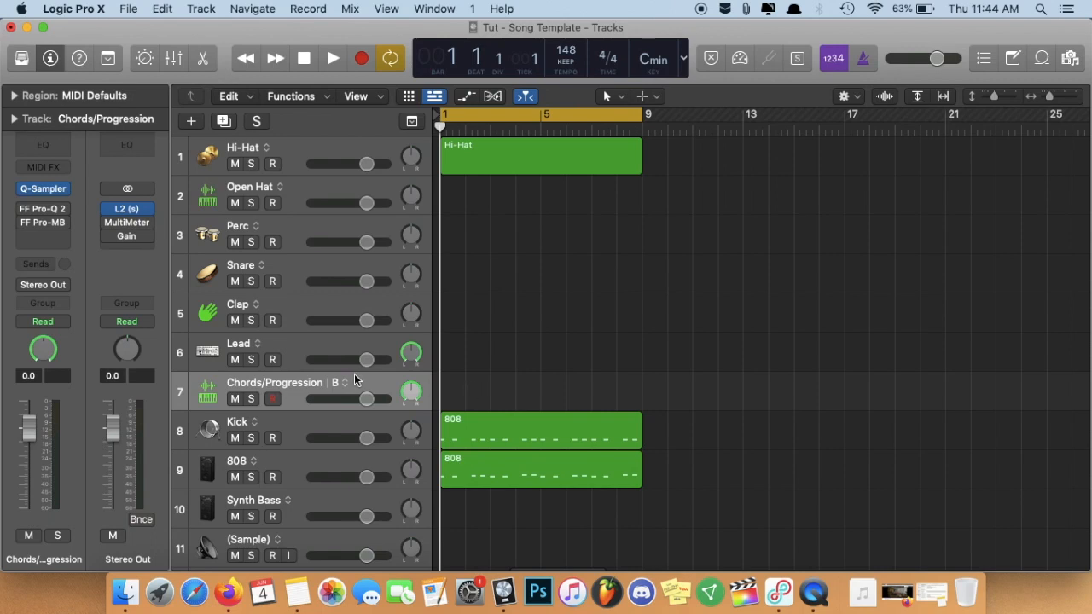
right_click(477, 391)
click(477, 393)
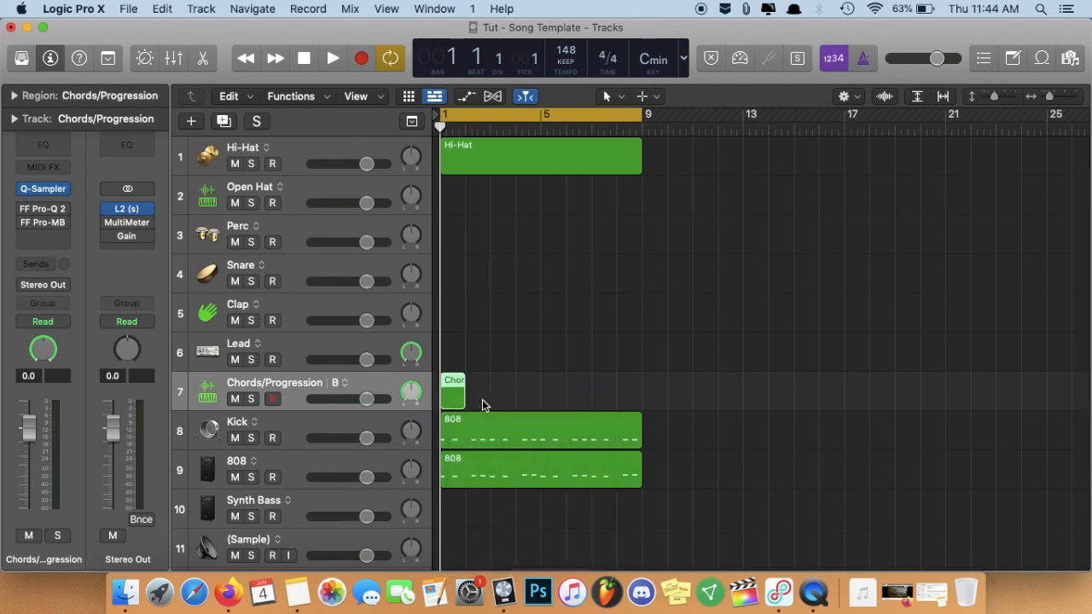
Step: Switch the Chords/Progression track to alternative A and back to B, and show its inactive alternatives
click(345, 383)
click(369, 404)
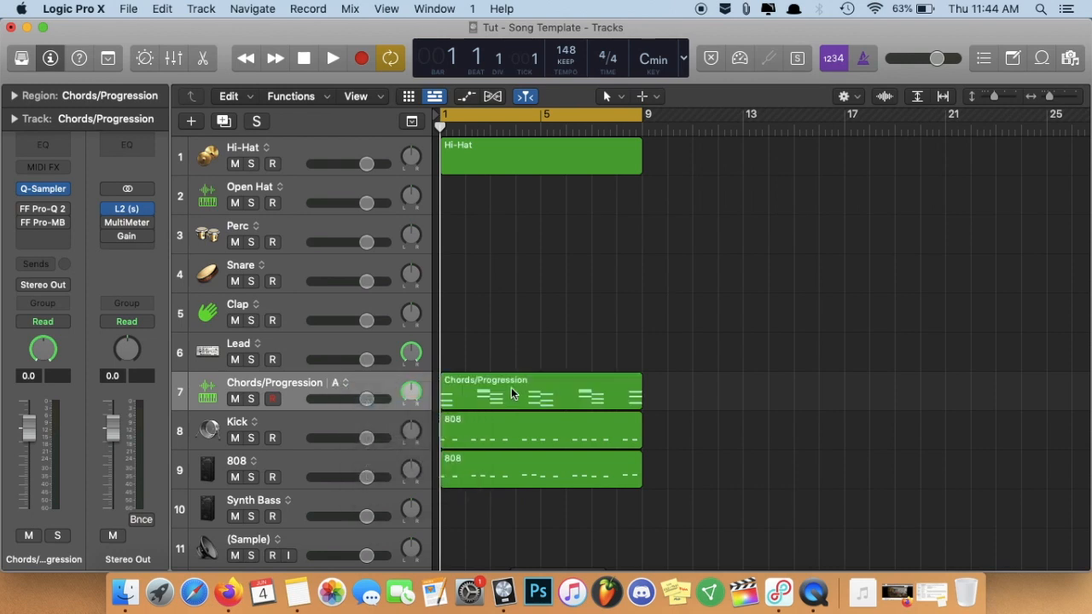
click(347, 385)
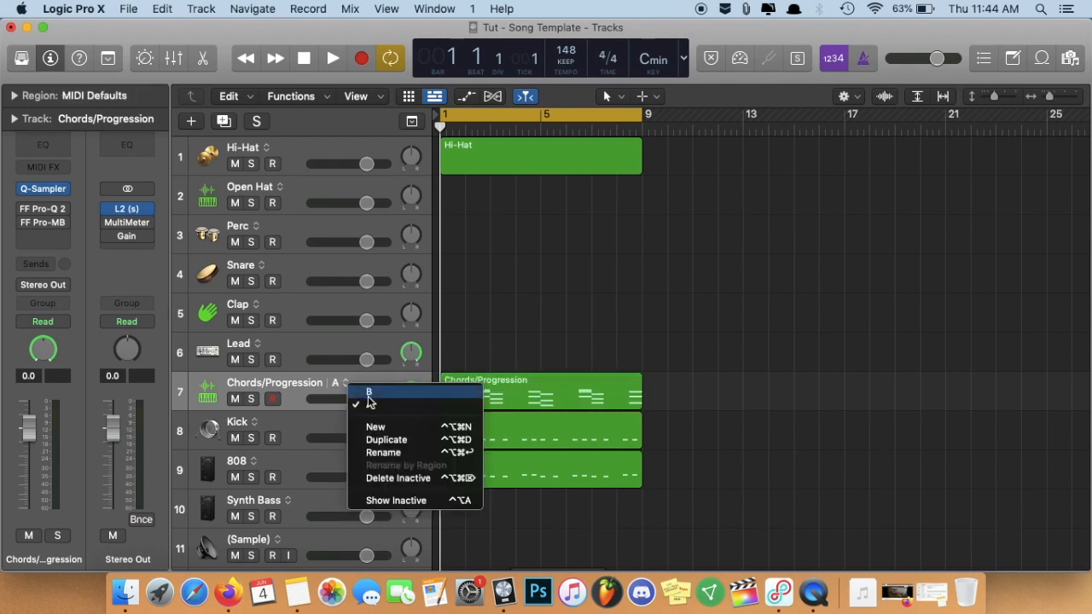
click(367, 390)
click(346, 384)
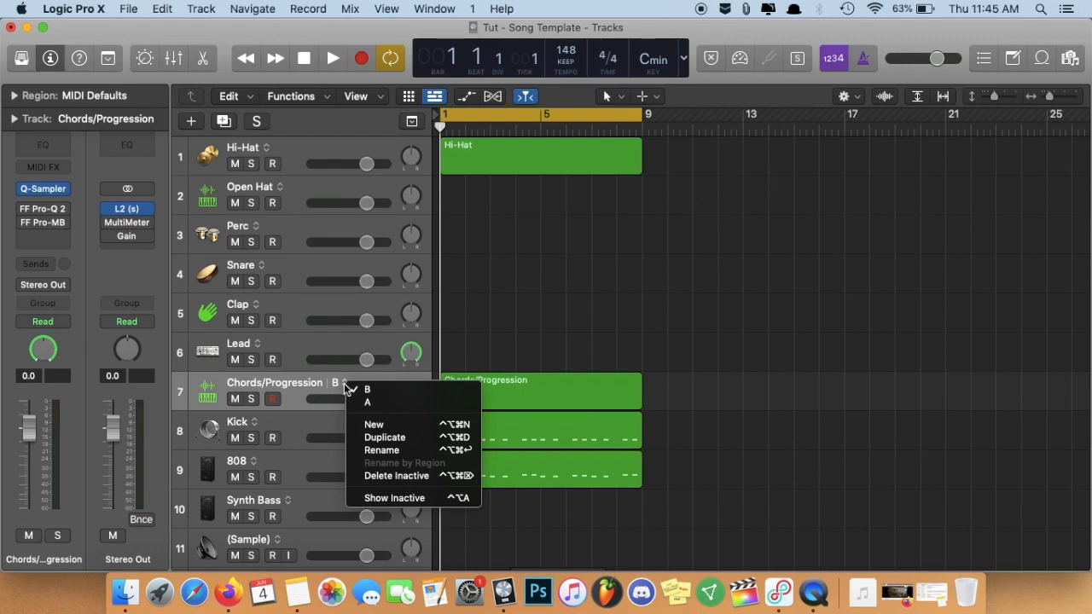
click(386, 501)
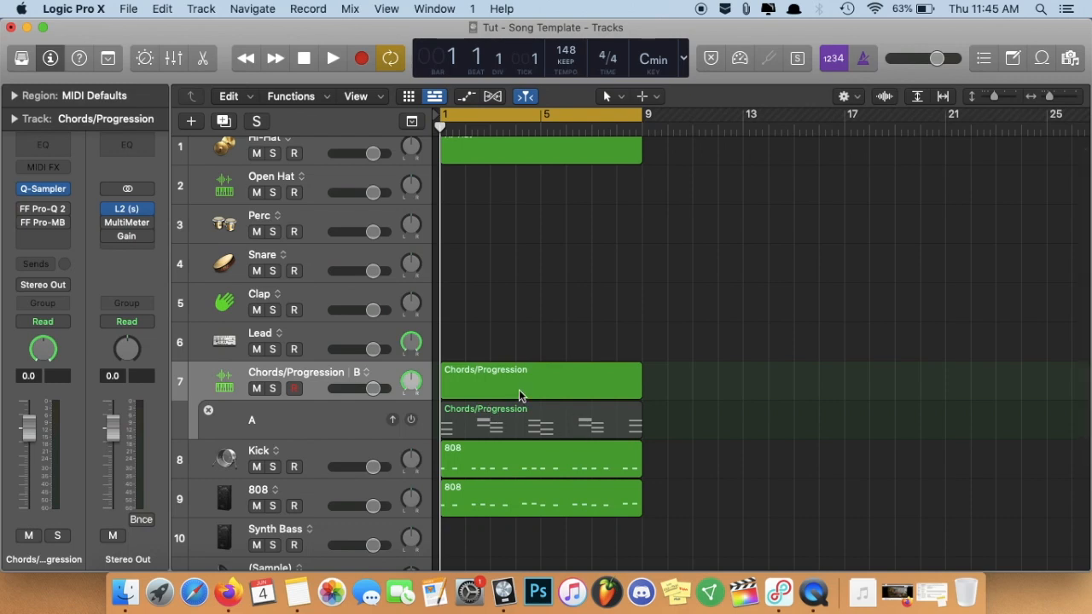
Step: Toggle the preview of inactive alternative A on and off, and make A the active alternative of Chords/Progression
click(413, 423)
click(413, 424)
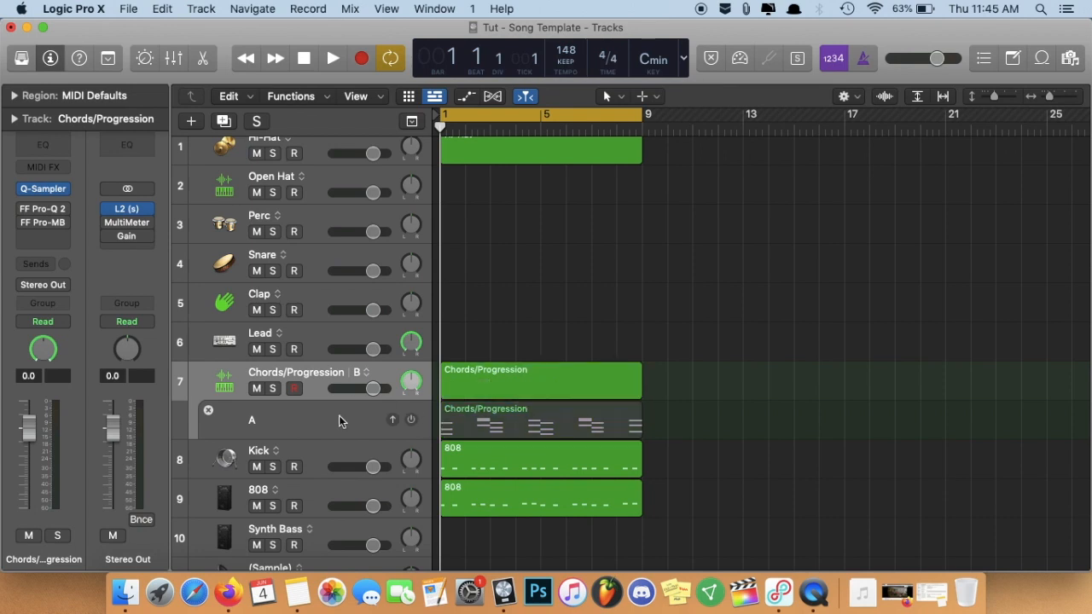
click(394, 423)
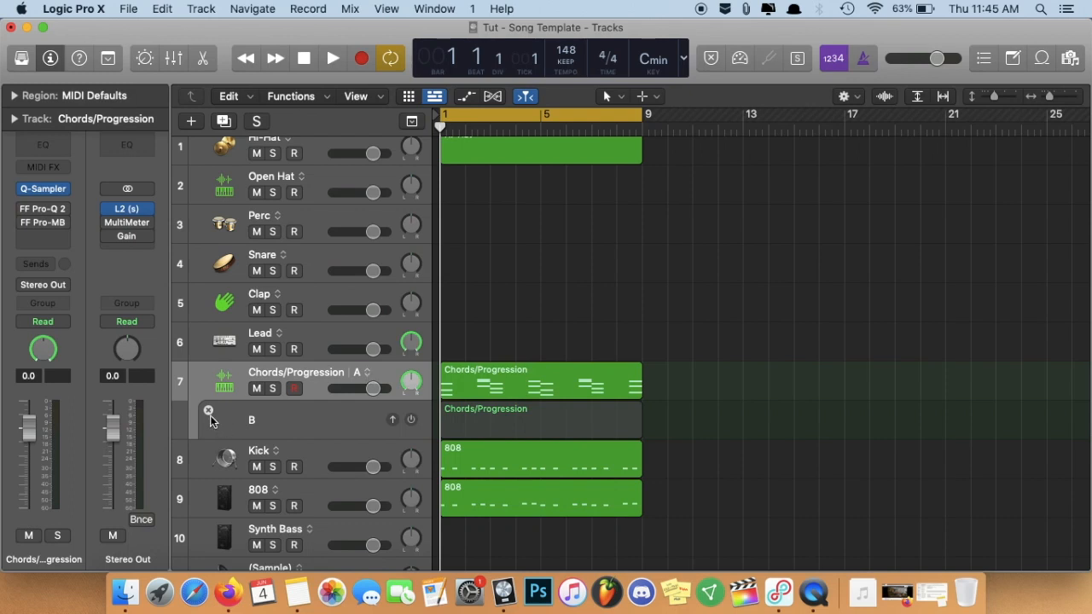
Step: Delete the inactive alternatives of the Chords/Progression track and deselect its region
click(367, 374)
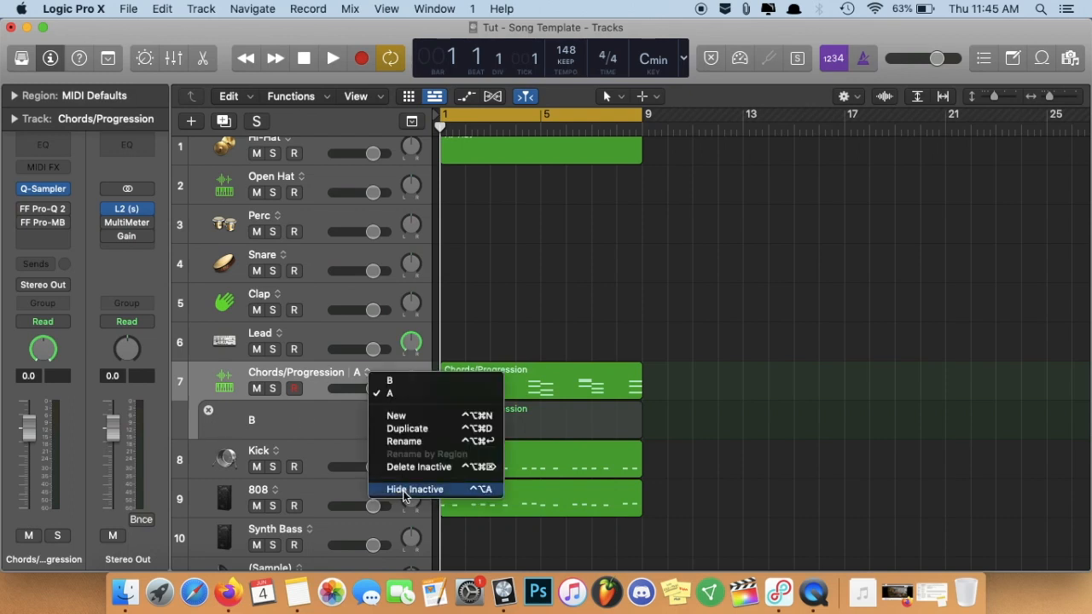
click(409, 470)
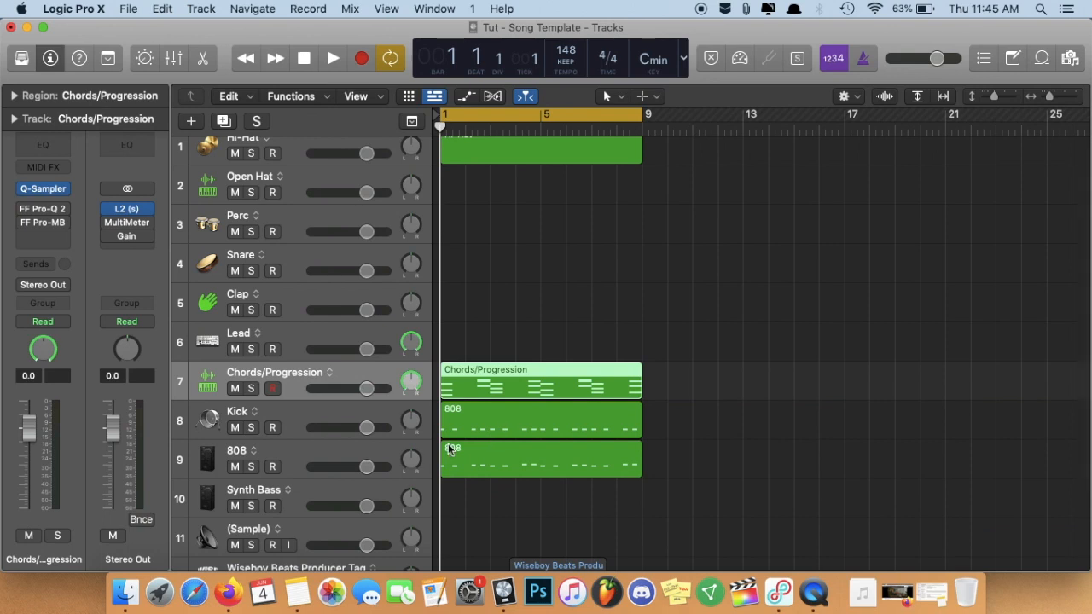
click(663, 409)
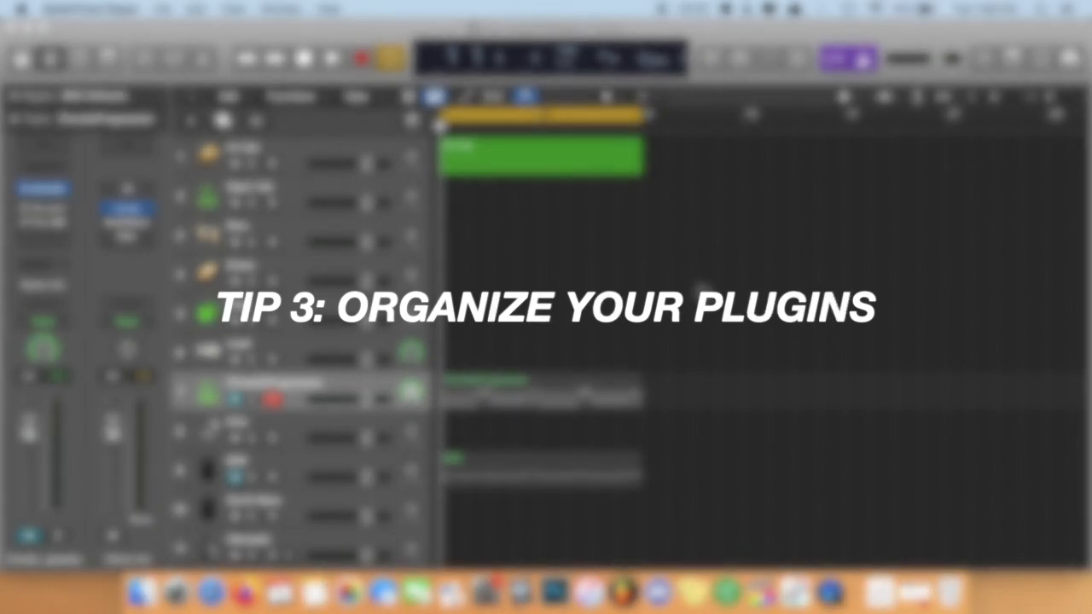
Step: Browse the effect plug-ins available for the Chords/Progression channel, including the Valhalla DSP and Waves Audio Units, without inserting any
click(559, 329)
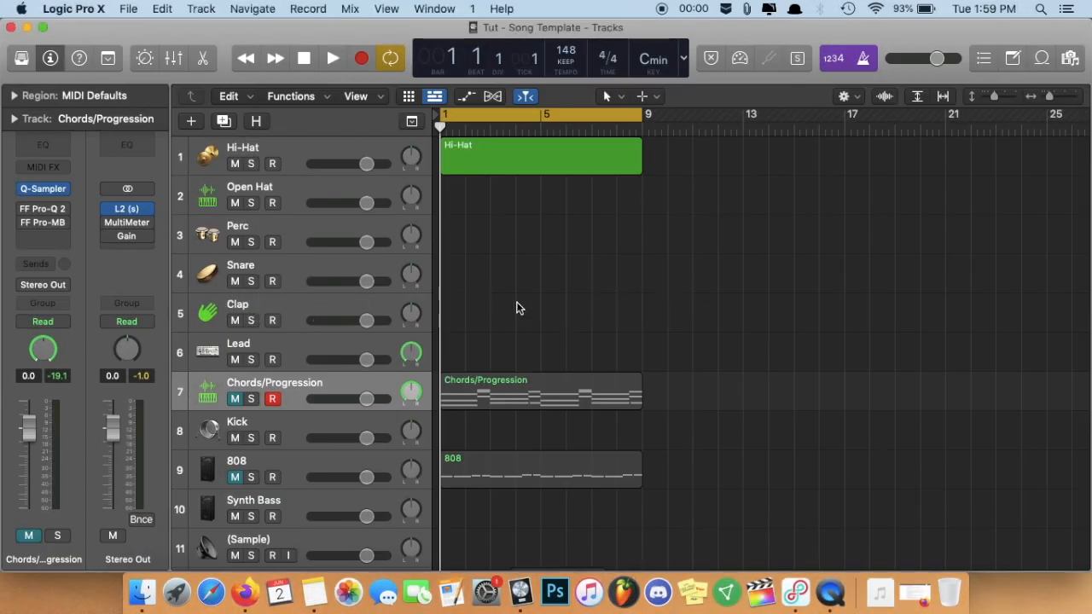
click(60, 235)
mouse_move(73, 441)
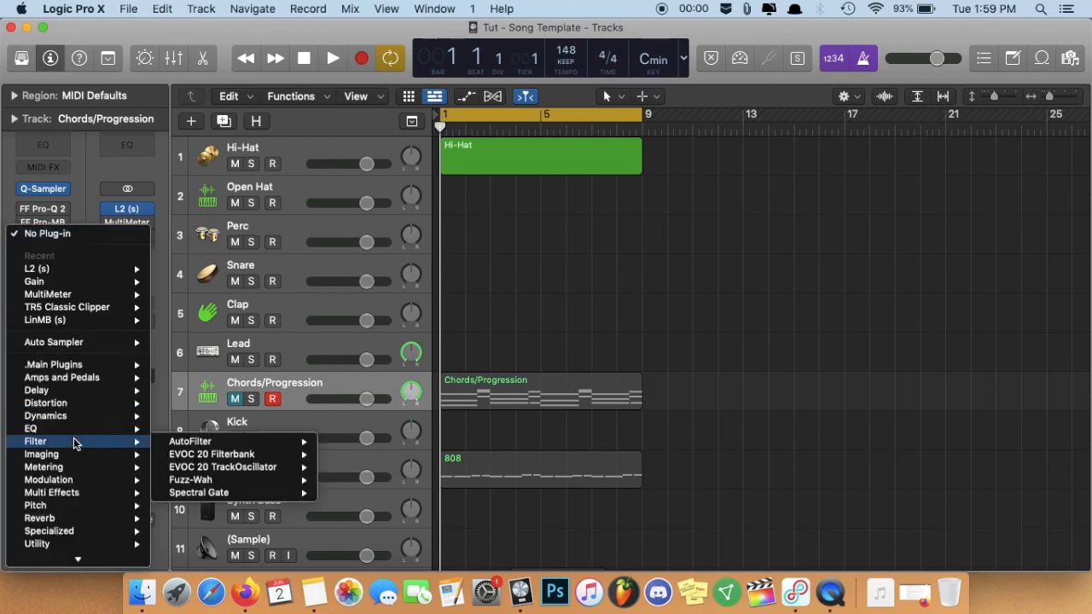
scroll(74, 437, down, 2)
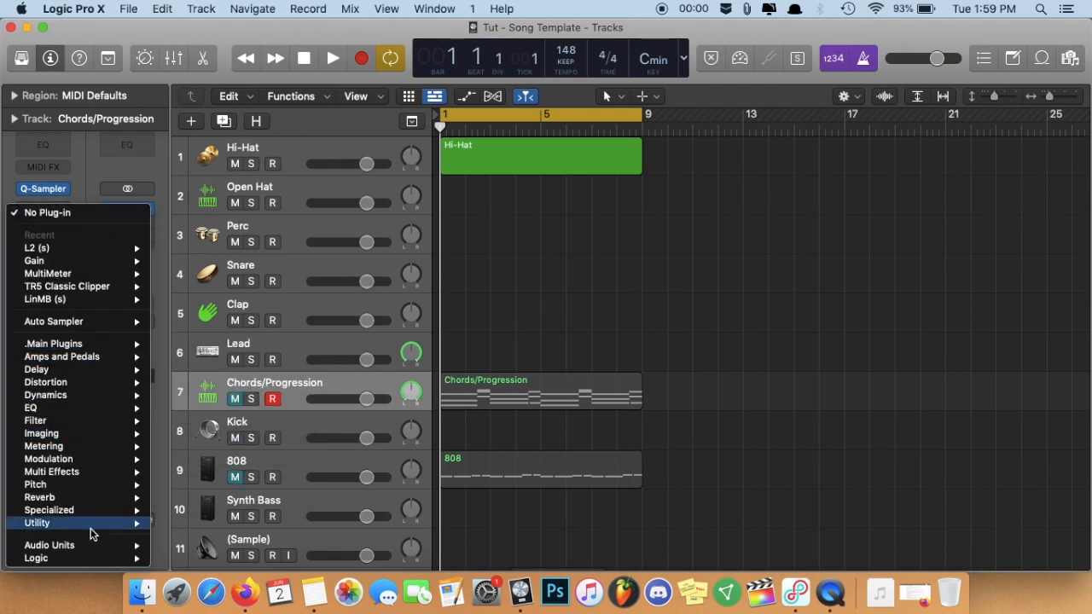
mouse_move(90, 528)
mouse_move(90, 409)
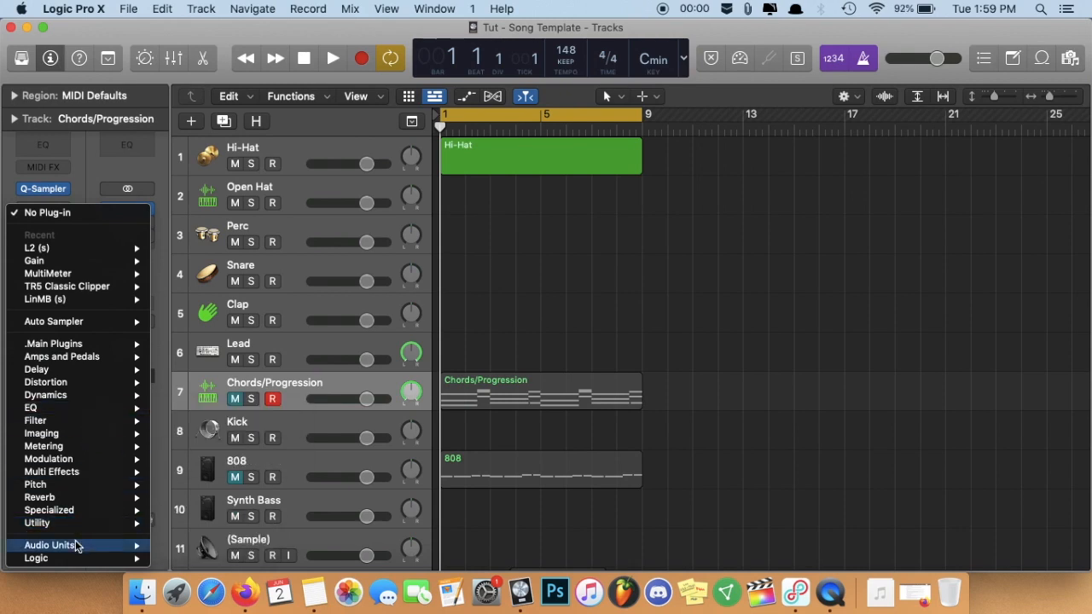
mouse_move(82, 547)
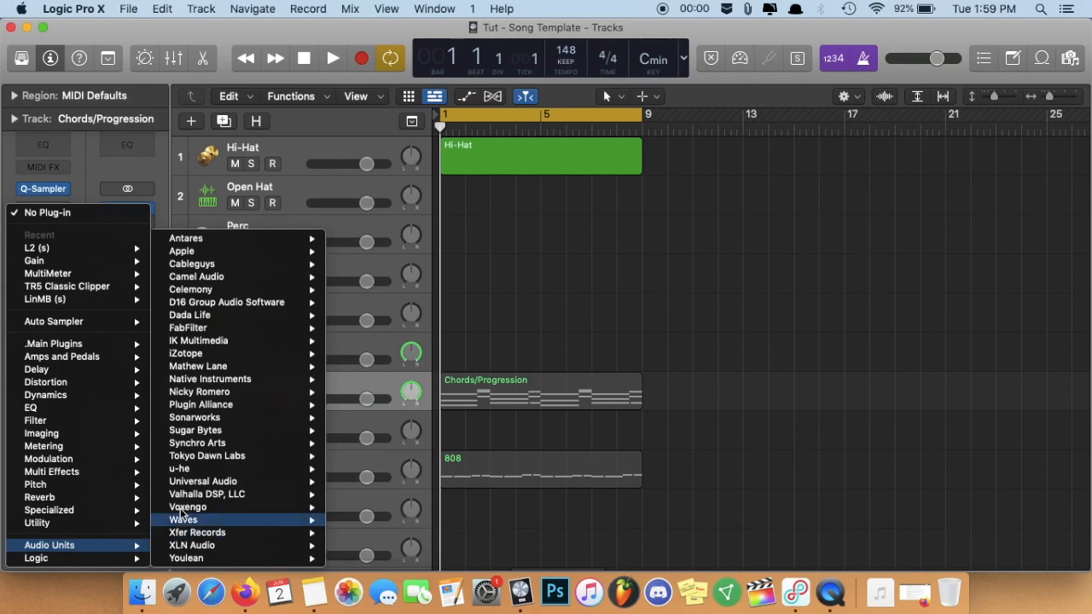
mouse_move(217, 282)
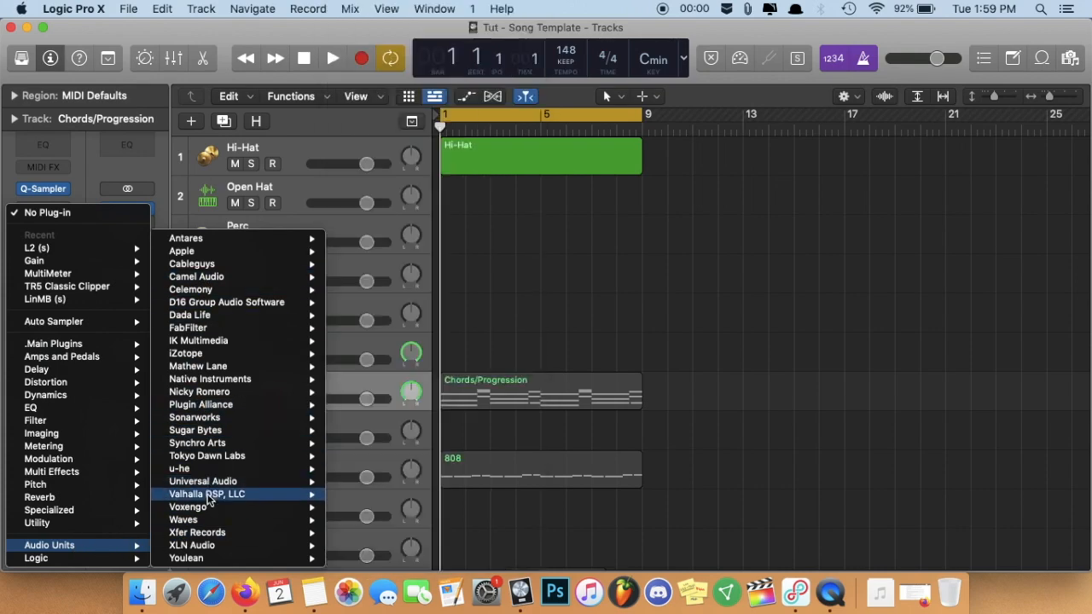
mouse_move(208, 499)
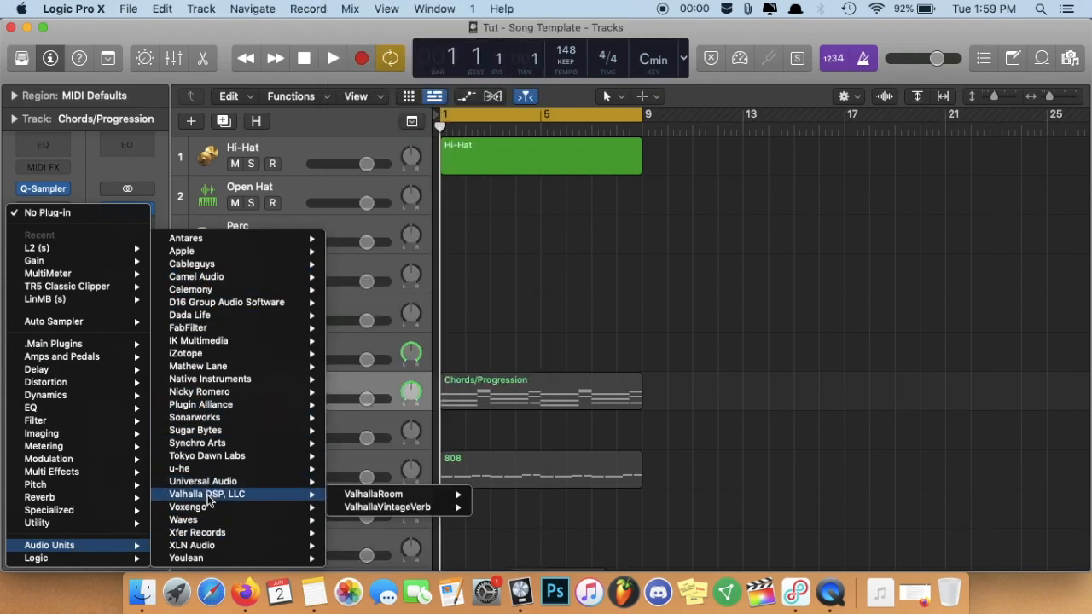
mouse_move(205, 521)
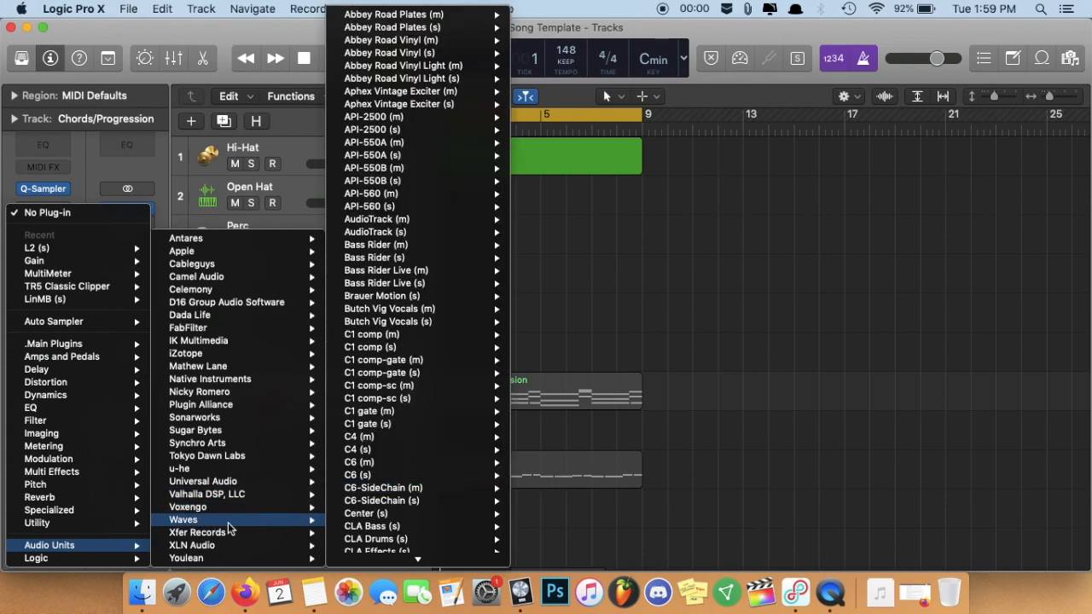
scroll(442, 168, down, 15)
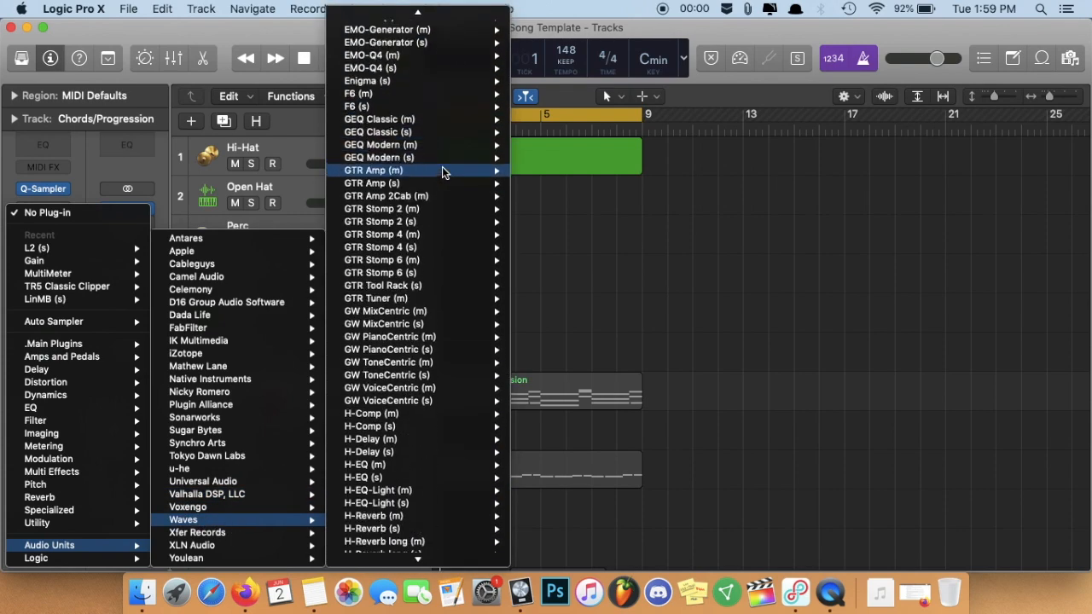
scroll(442, 168, down, 10)
click(562, 222)
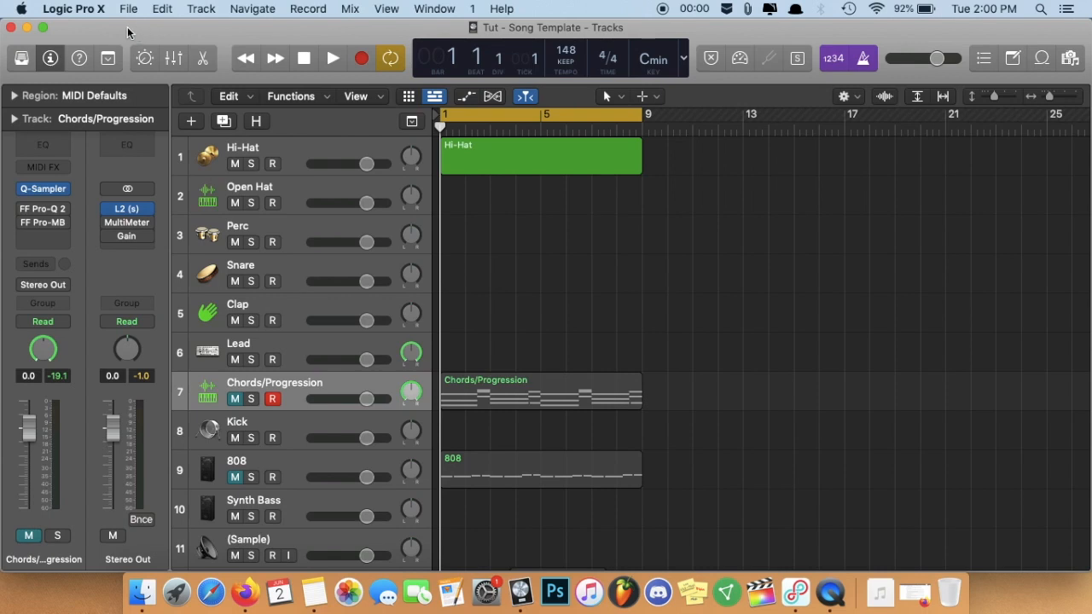
Step: Open the Plug-in Manager and create a plug-in category named Tutorial
click(88, 7)
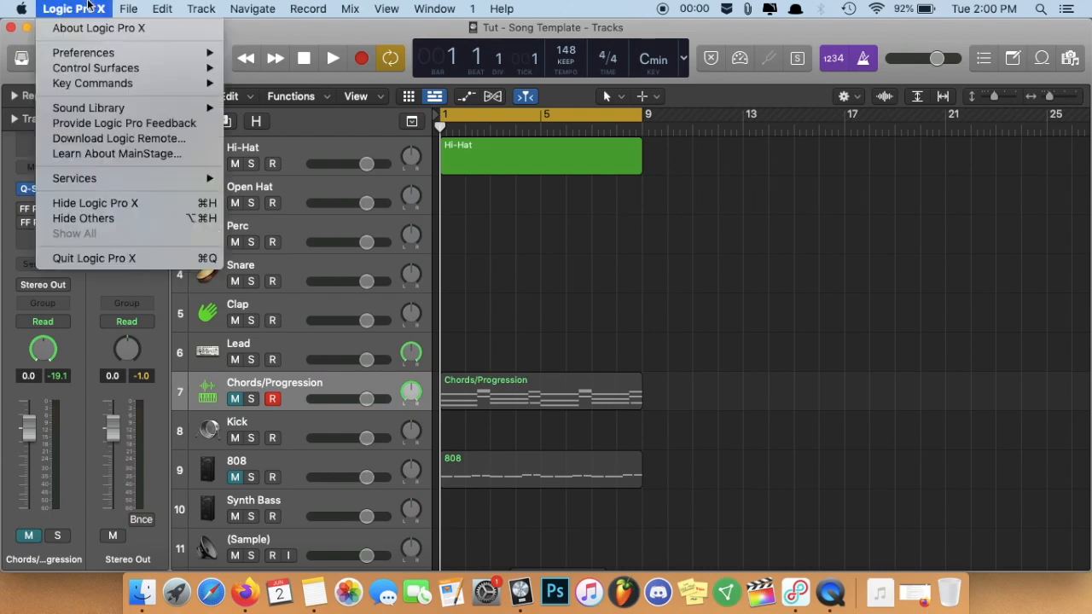
mouse_move(84, 49)
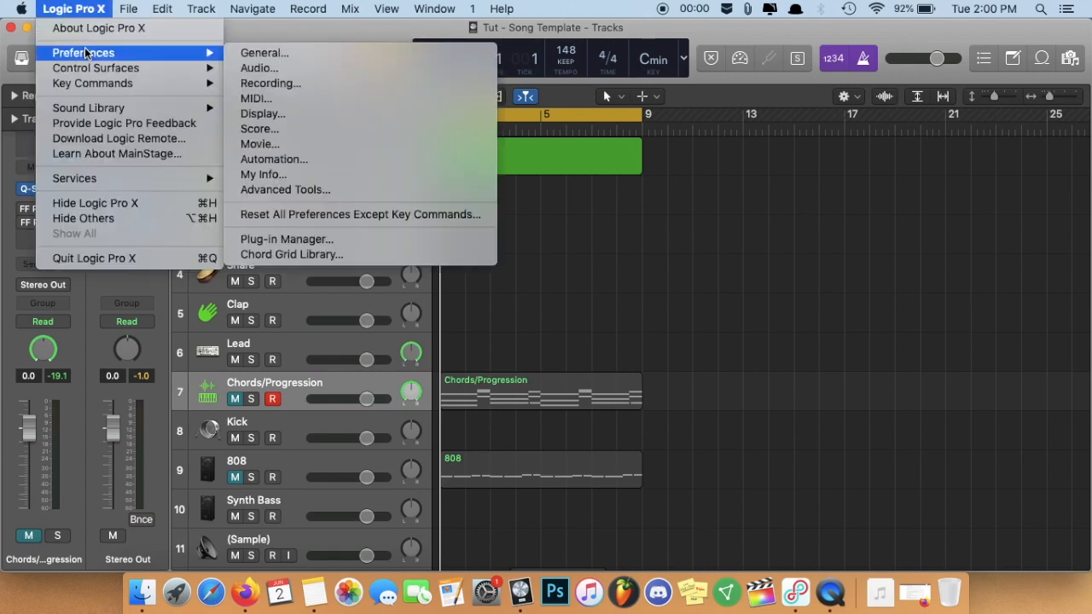
click(301, 238)
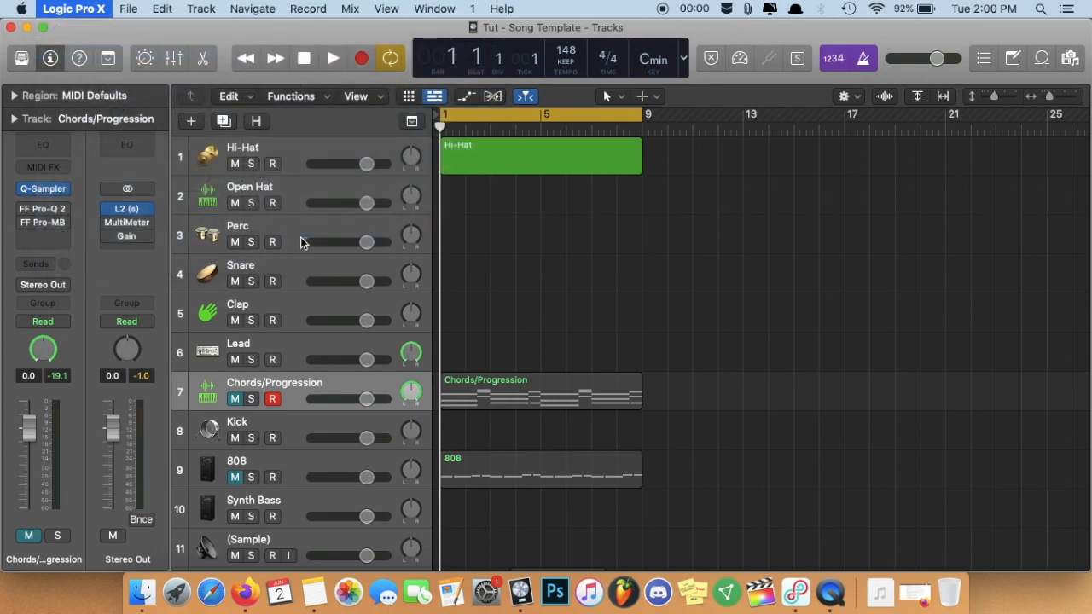
drag(461, 45, 472, 45)
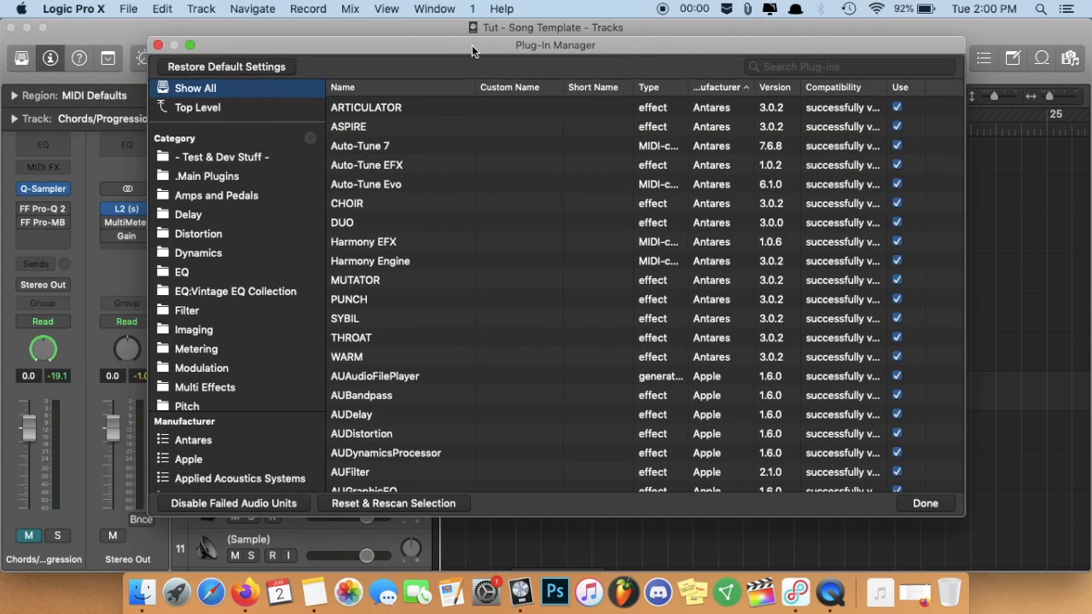
scroll(396, 141, down, 10)
scroll(235, 201, down, 3)
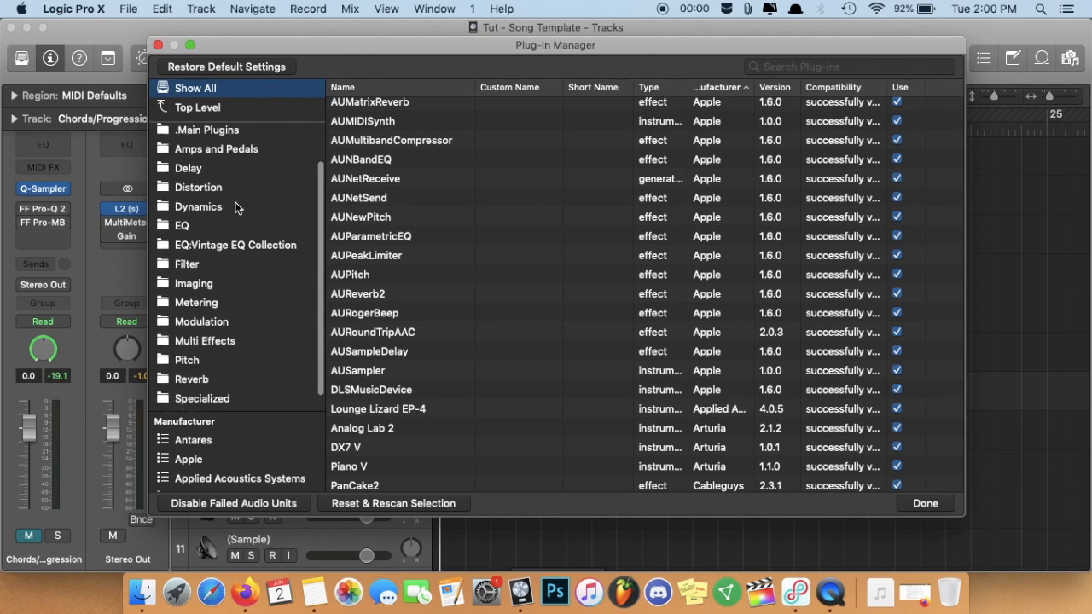
scroll(273, 171, up, 3)
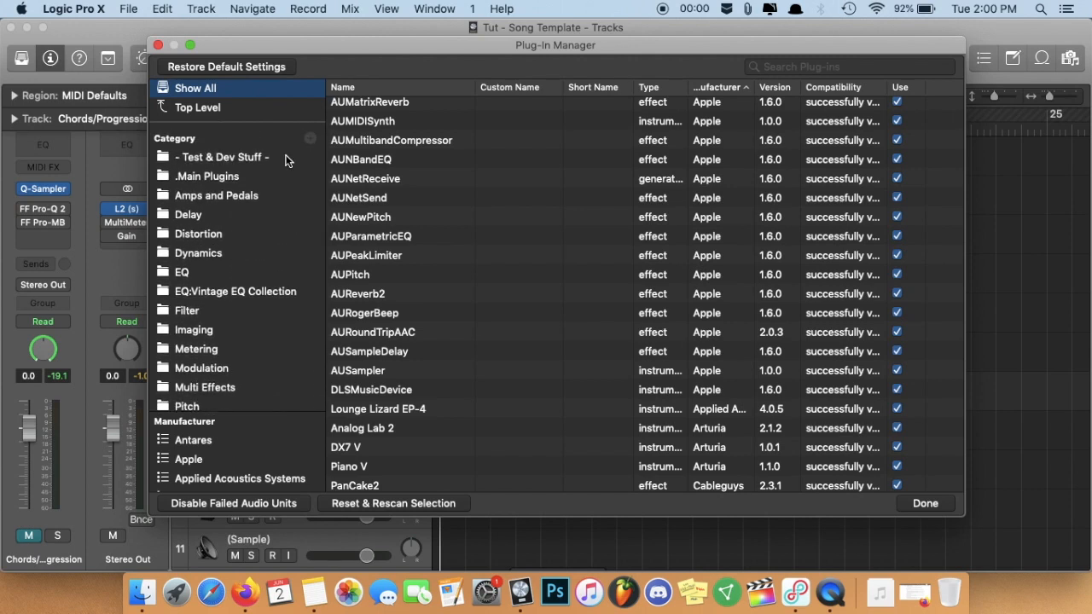
click(311, 139)
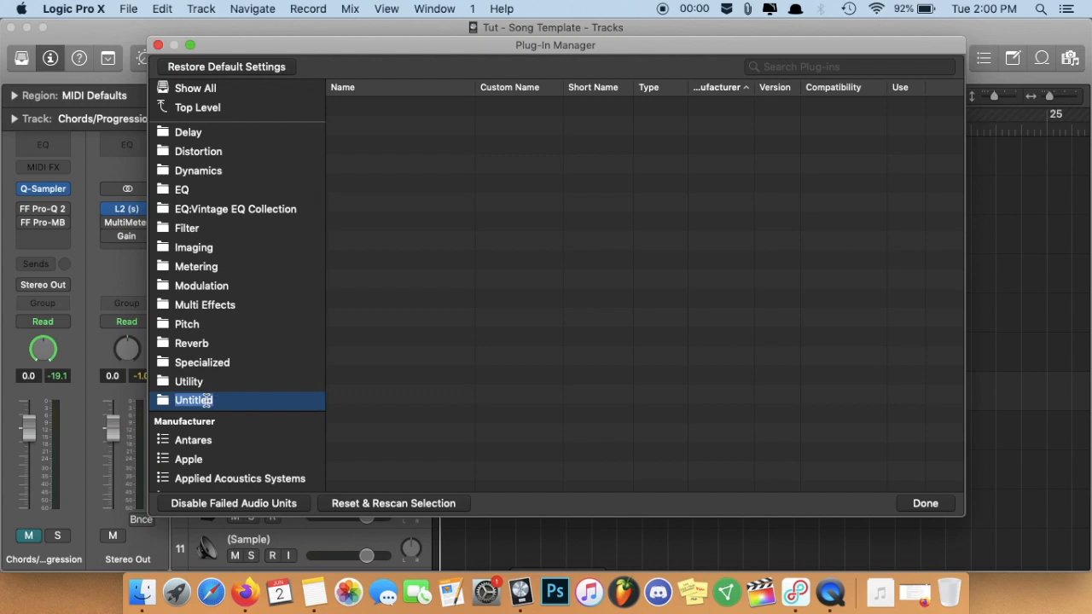
text(Tutorial)
key(Return)
scroll(237, 293, up, 5)
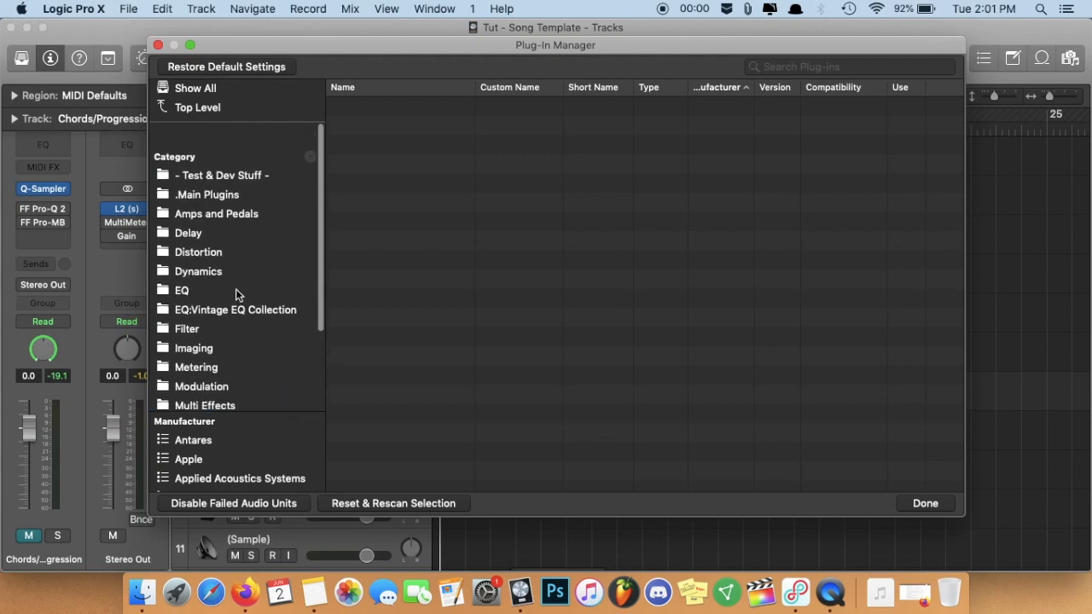
scroll(238, 256, down, 2)
Step: Add FF Saturn, TR5 EQual and Ozone 8 Maximizer to the Tutorial category, review its contents and close the Plug-in Manager
click(195, 88)
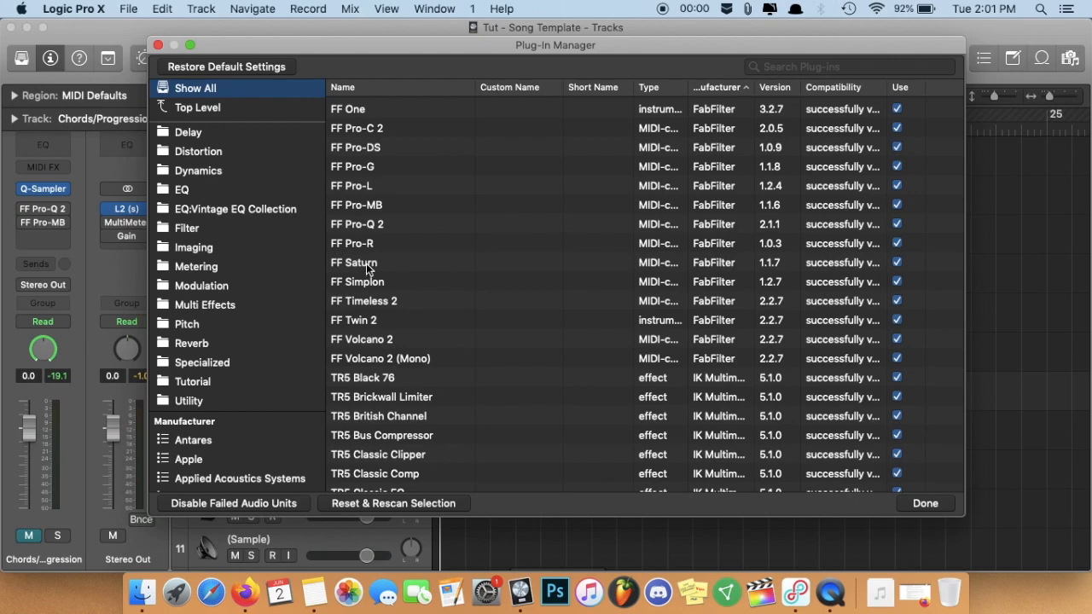
drag(367, 263, 249, 383)
scroll(404, 393, down, 8)
drag(392, 259, 256, 373)
scroll(394, 374, down, 5)
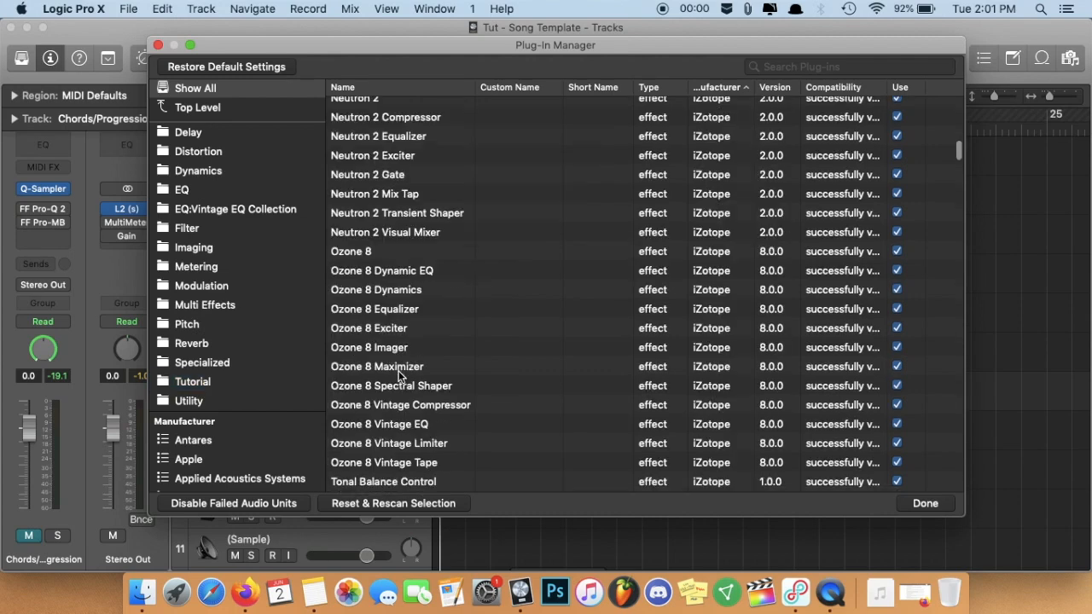
drag(398, 369, 277, 381)
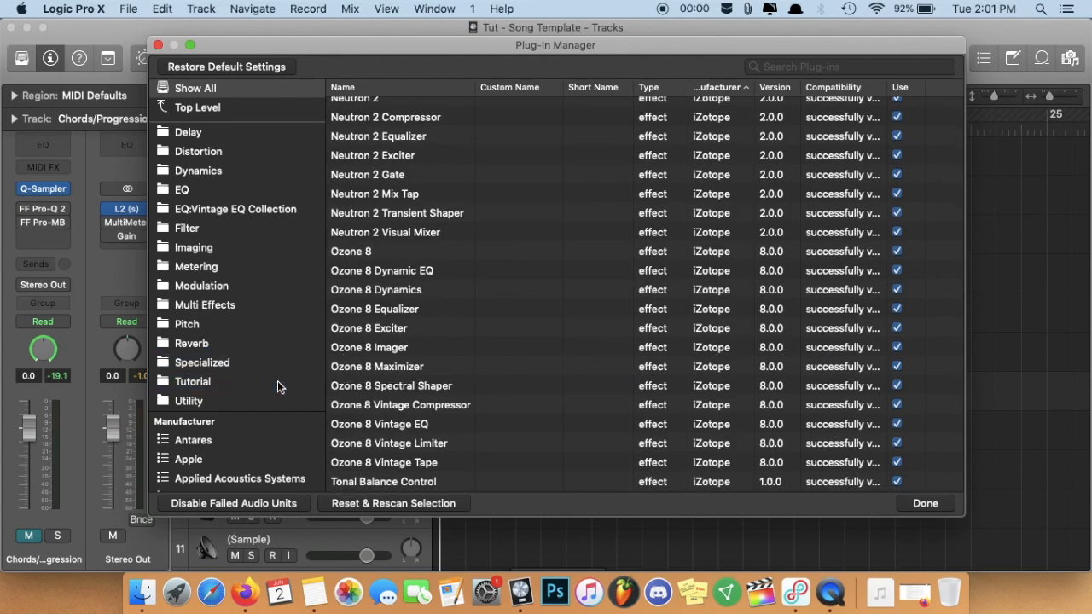
click(231, 386)
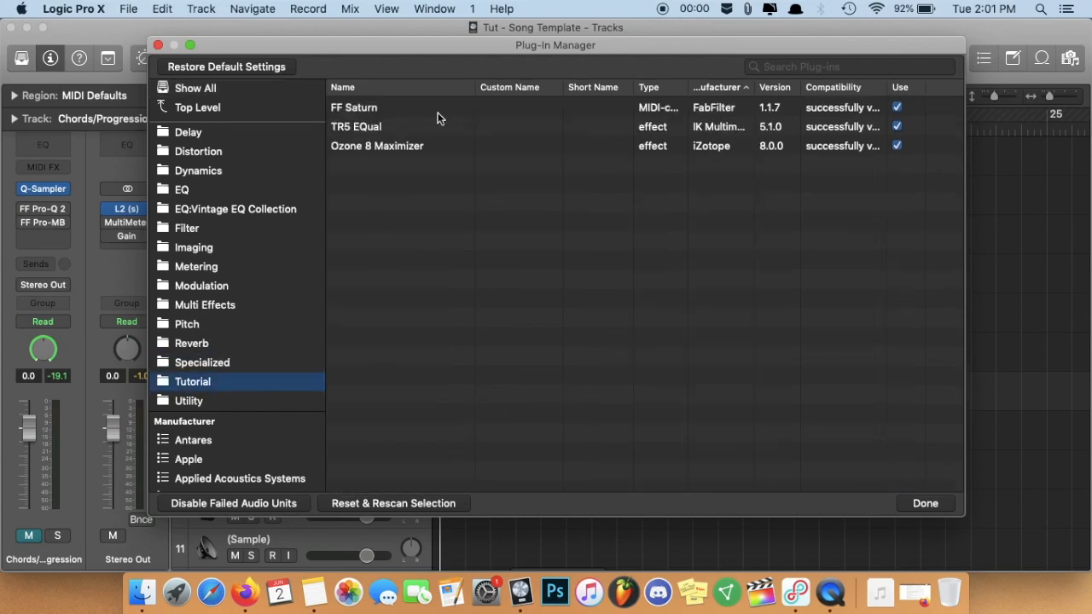
click(930, 504)
Step: Look through the Tutorial category in the Chords/Progression channel's list of effect plug-ins without inserting any
click(43, 237)
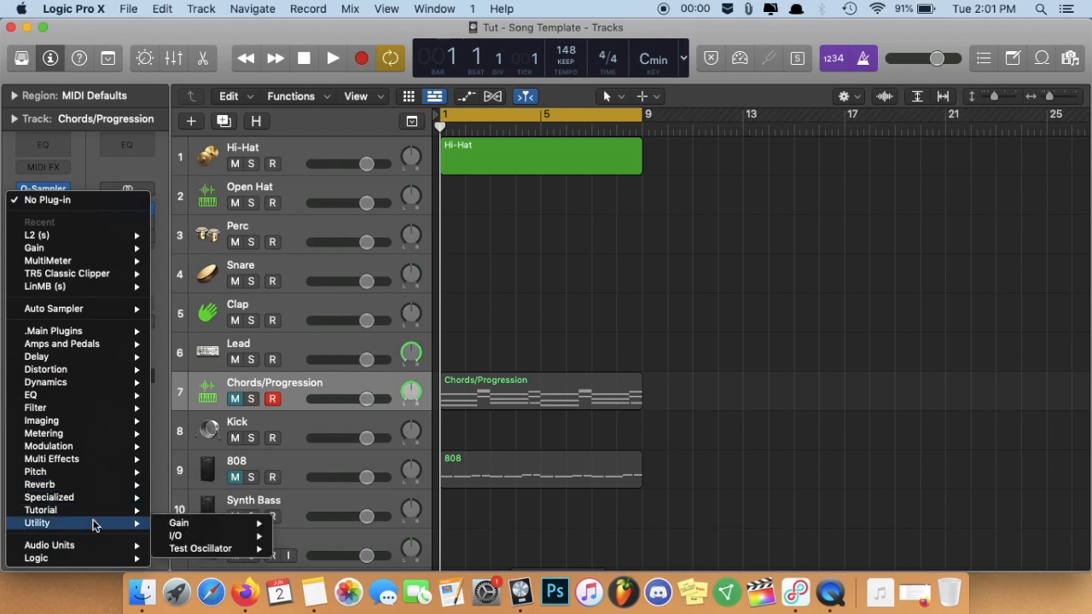
mouse_move(95, 512)
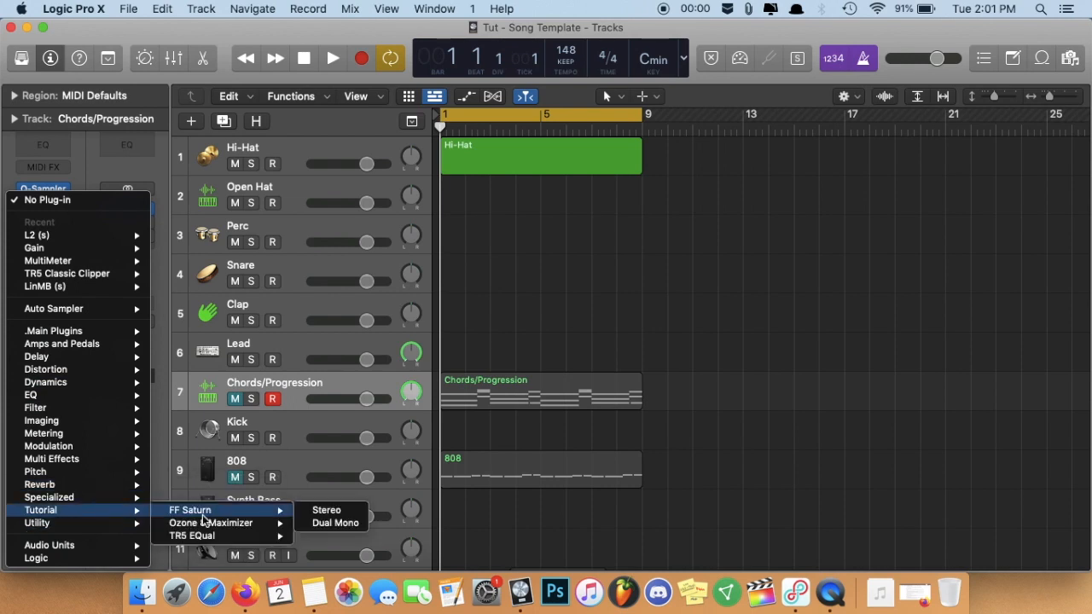
mouse_move(238, 509)
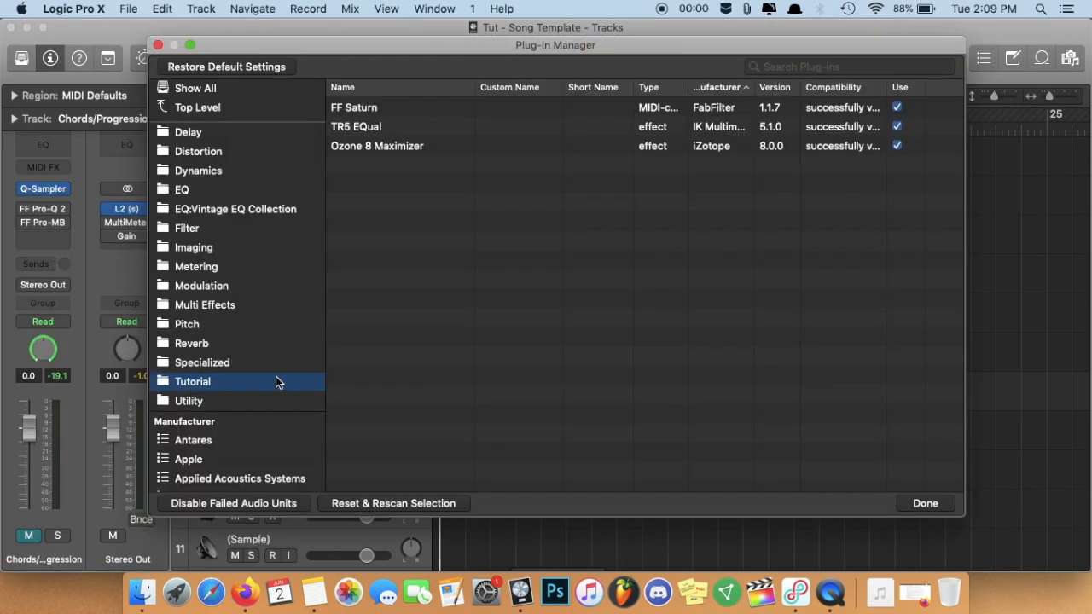
Step: Rename the Tutorial plug-in category as .Tutorial, close the Plug-in Manager and check the channel's plug-in list
double_click(189, 384)
click(194, 375)
text(.)
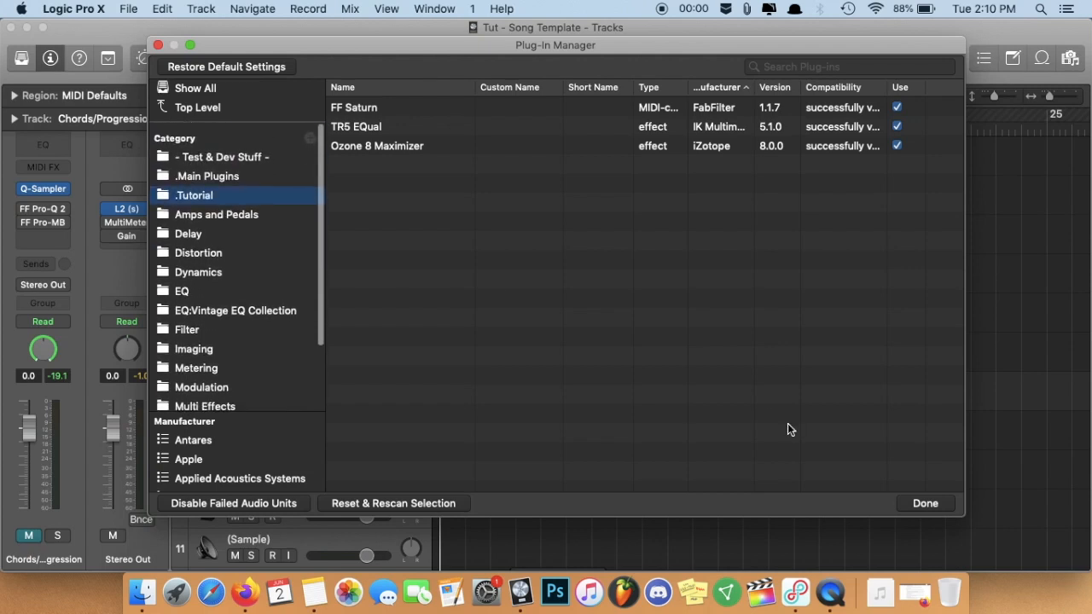
click(923, 507)
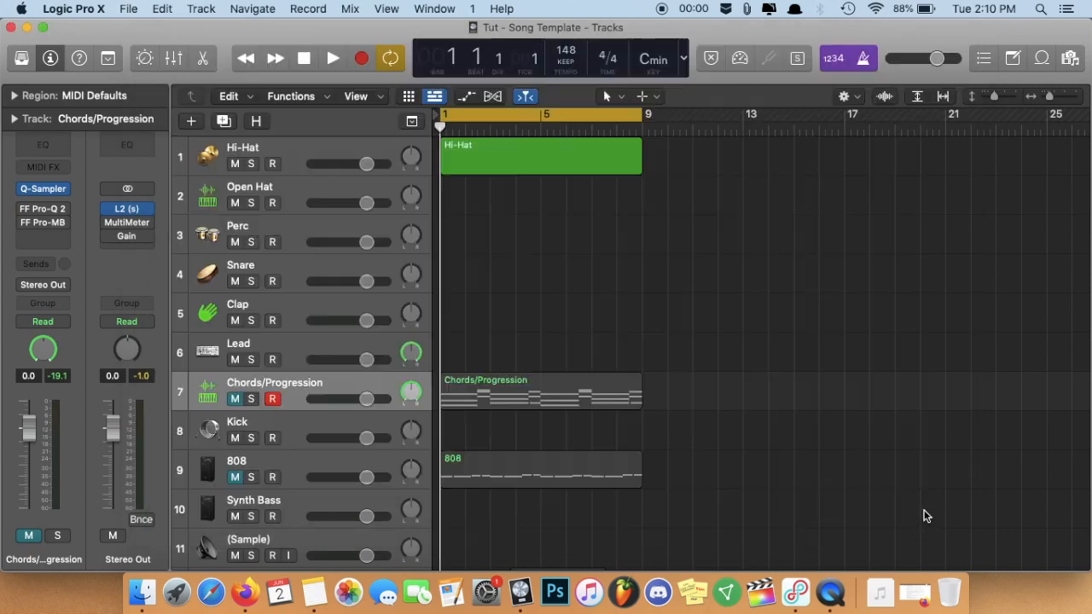
click(47, 236)
mouse_move(82, 381)
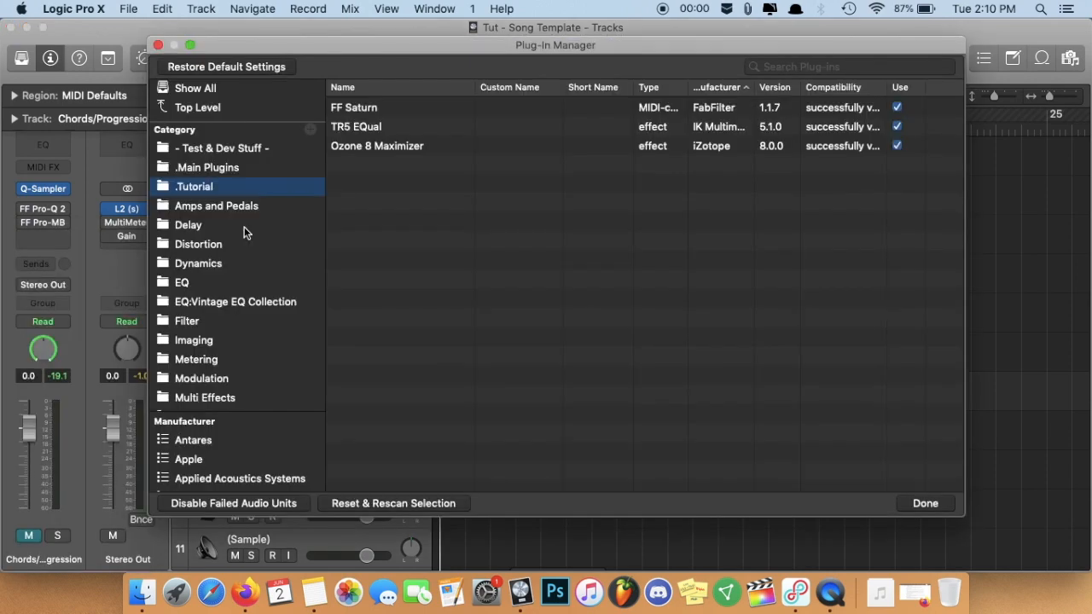
Step: View the contents of the Distortion, Dynamics and EQ categories and close the Plug-in Manager
click(235, 244)
scroll(242, 193, down, 1)
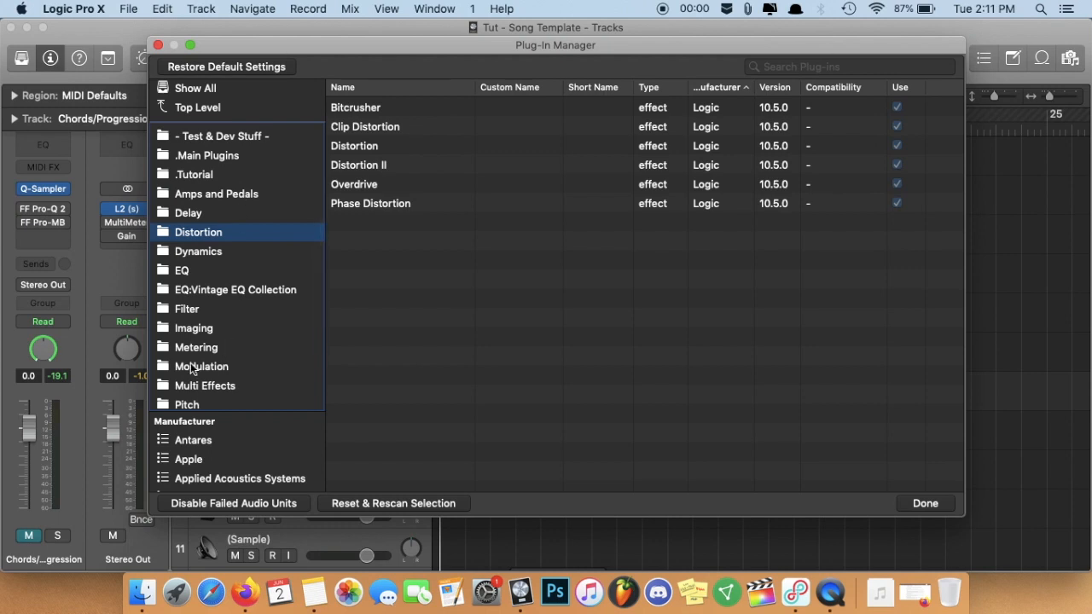
scroll(193, 364, up, 1)
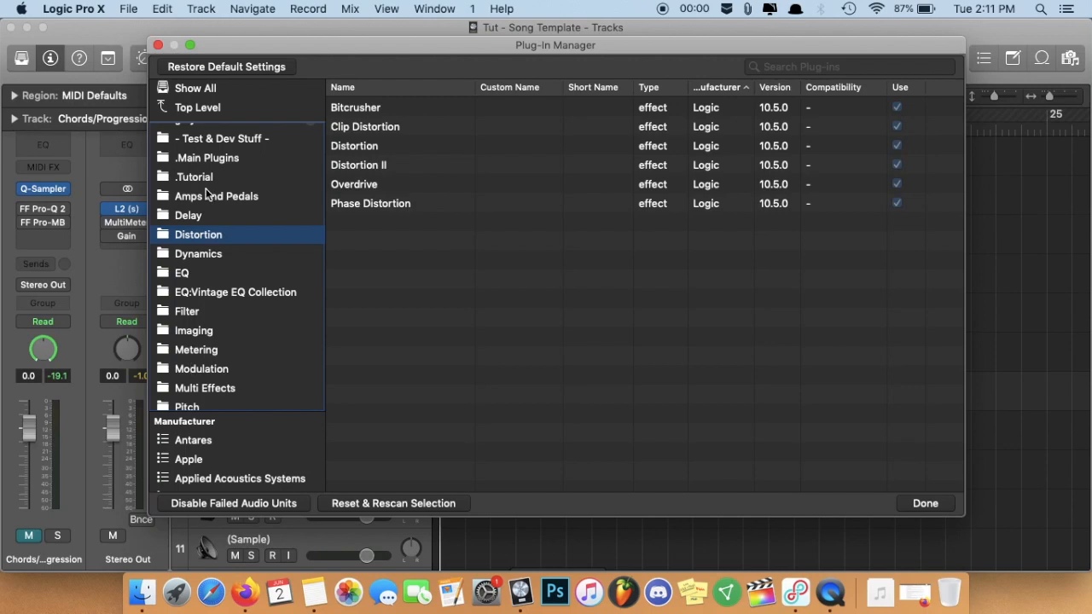
click(213, 253)
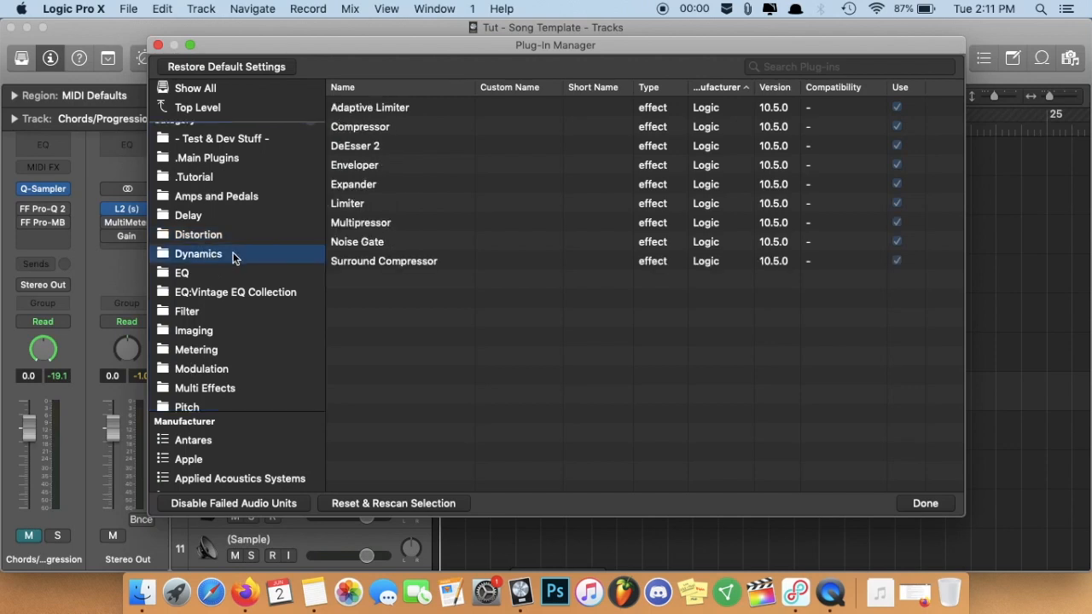
key(Down)
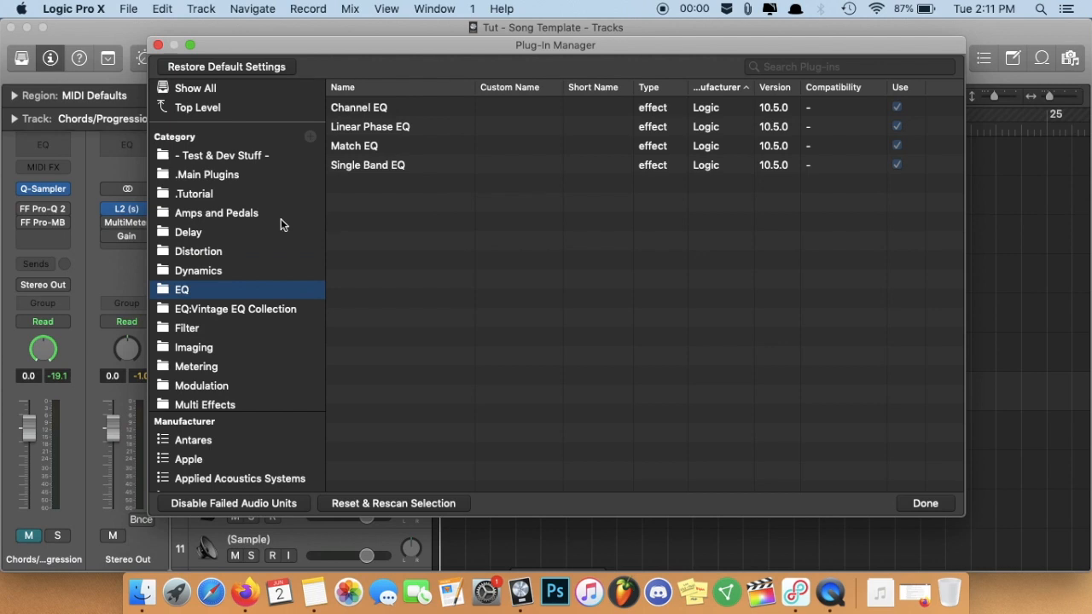
click(926, 503)
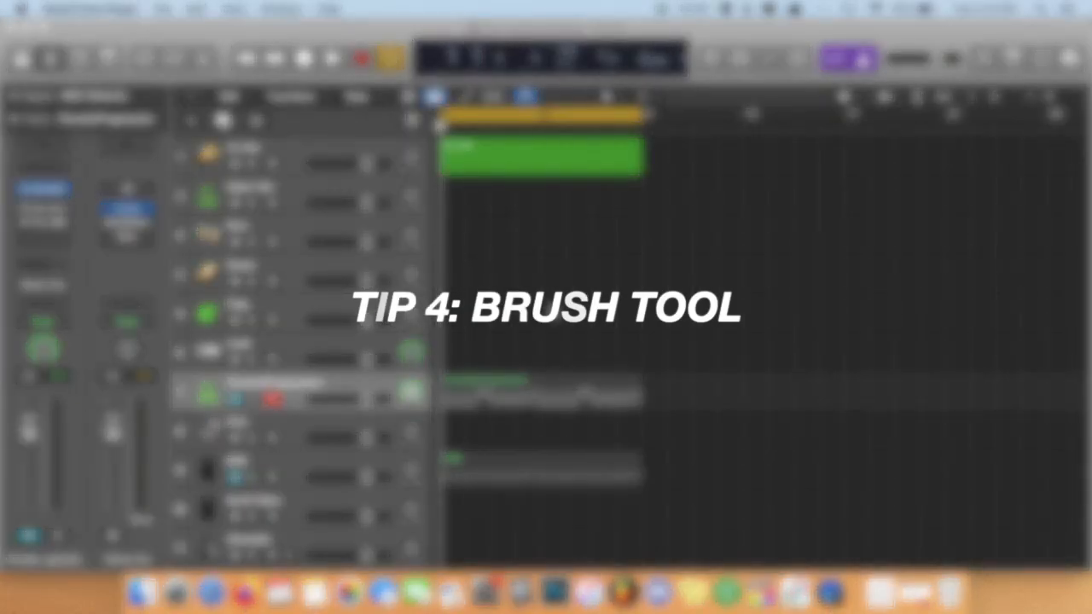
Step: Open the Hi-Hat region in the Piano Roll
click(512, 326)
scroll(512, 326, down, 1)
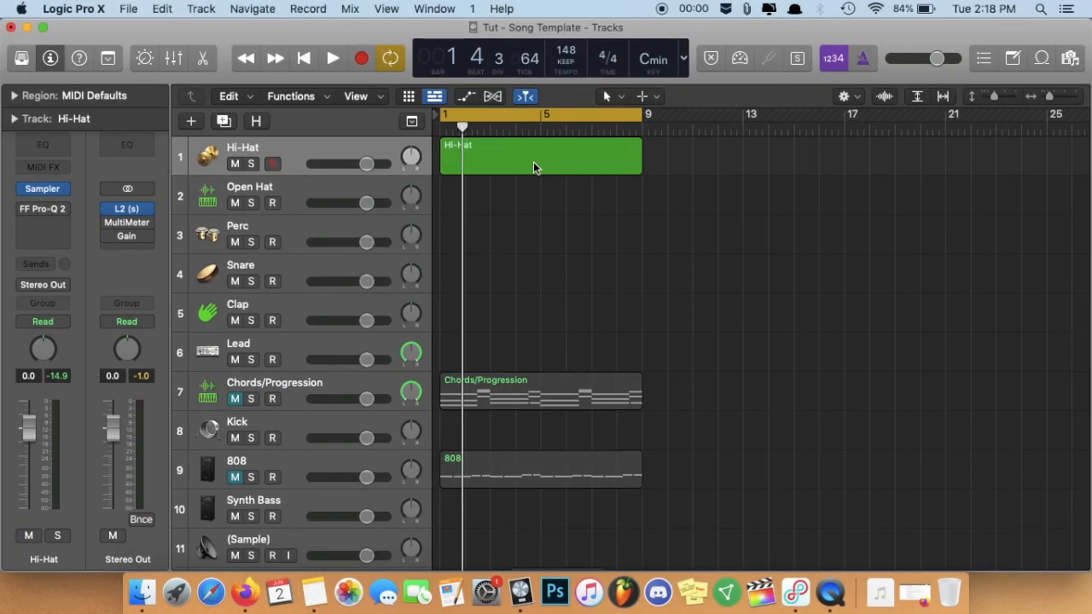
double_click(533, 162)
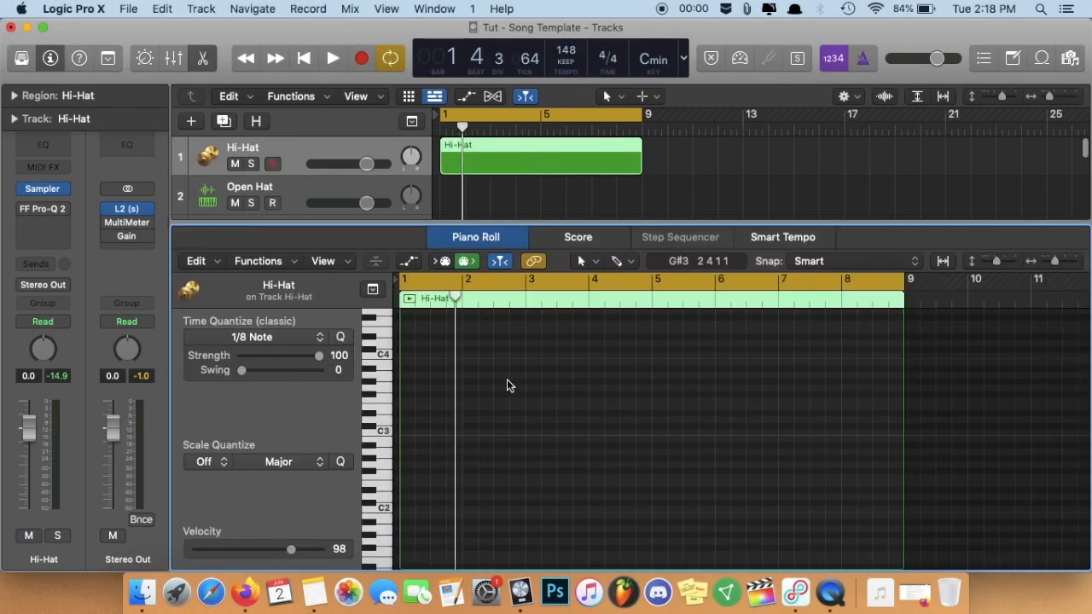
Step: Place three separate C3 notes between bars 1 and 3 with the Pencil Tool and adjust the last two
click(420, 432)
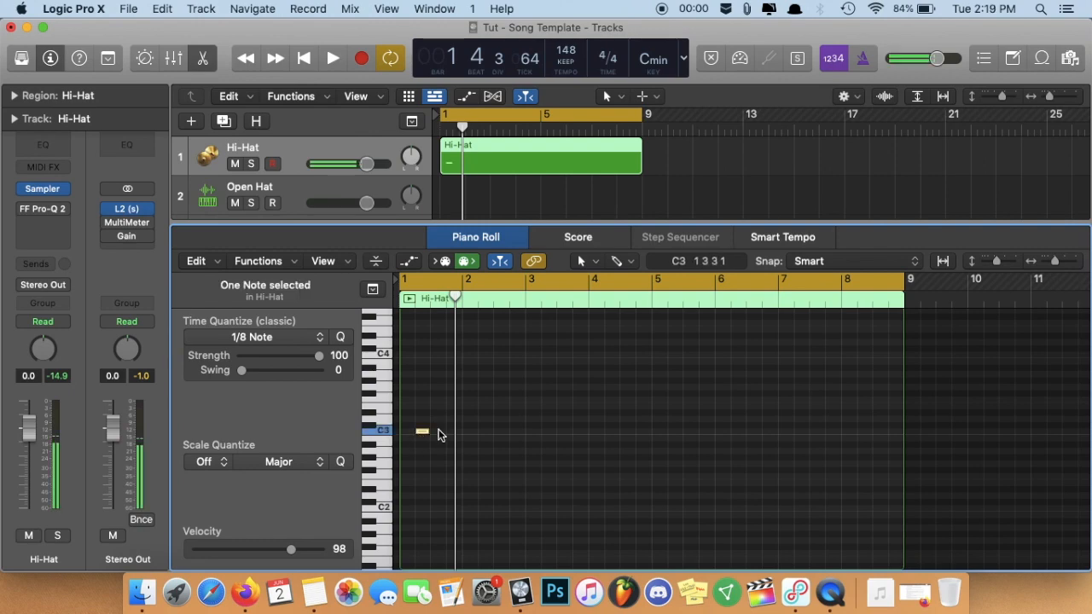
click(467, 433)
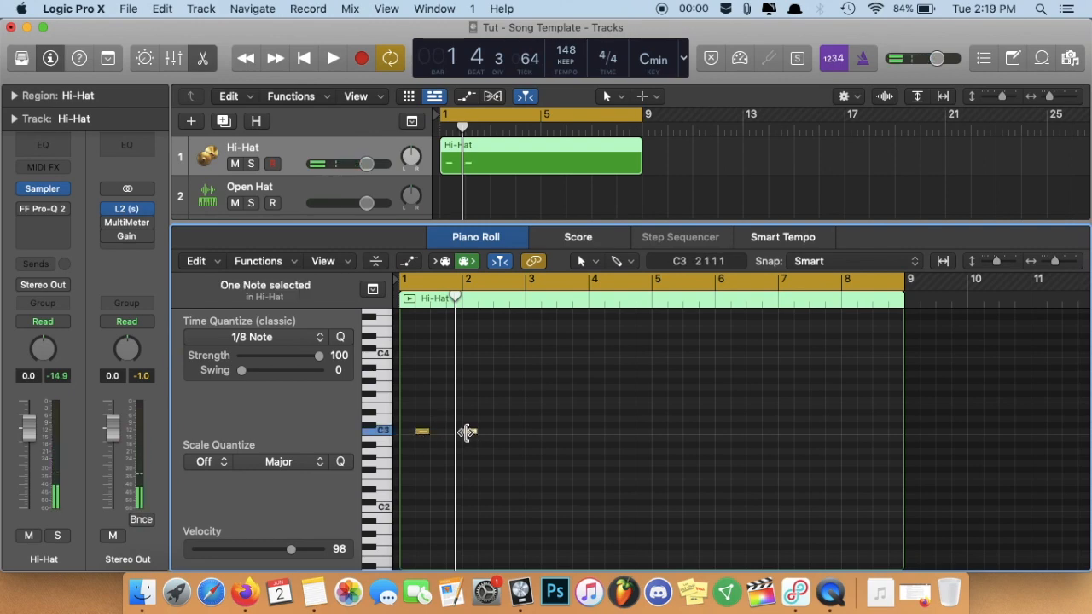
click(520, 432)
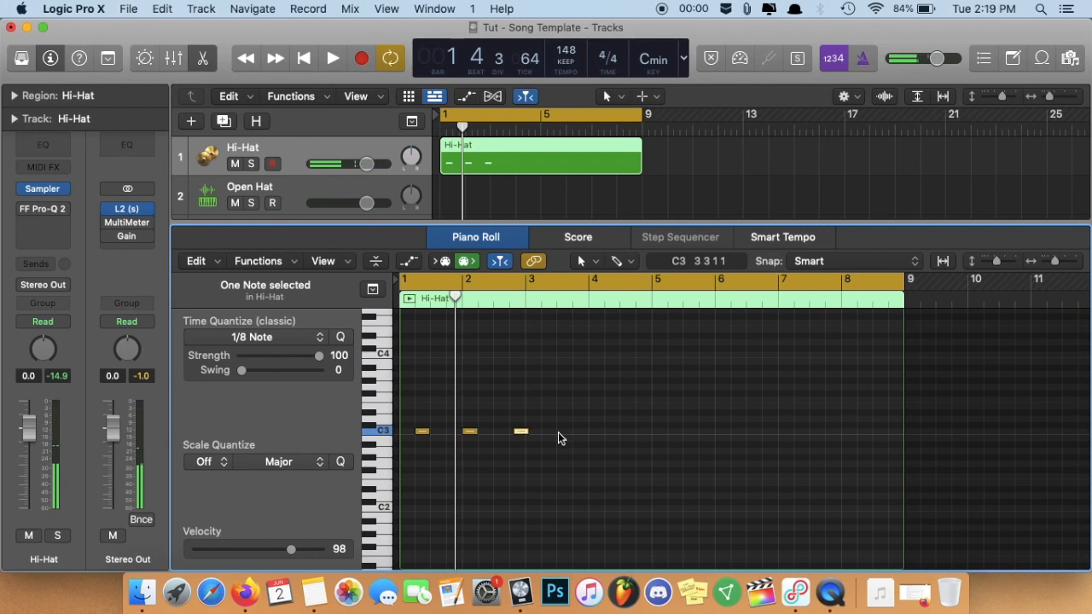
mouse_move(525, 433)
mouse_down()
mouse_move(557, 437)
mouse_move(541, 436)
mouse_up()
drag(476, 434, 491, 435)
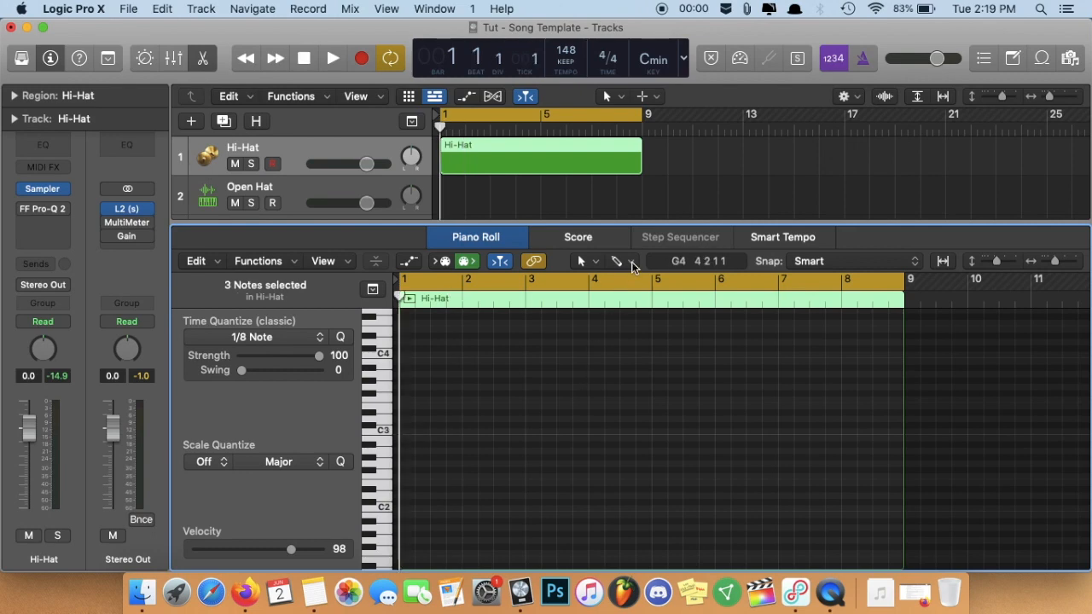
Step: Choose the Brush Tool, keep the time quantize at 1/8 Note and paint C3 hi-hat notes from bar 1 to just past bar 3
click(631, 262)
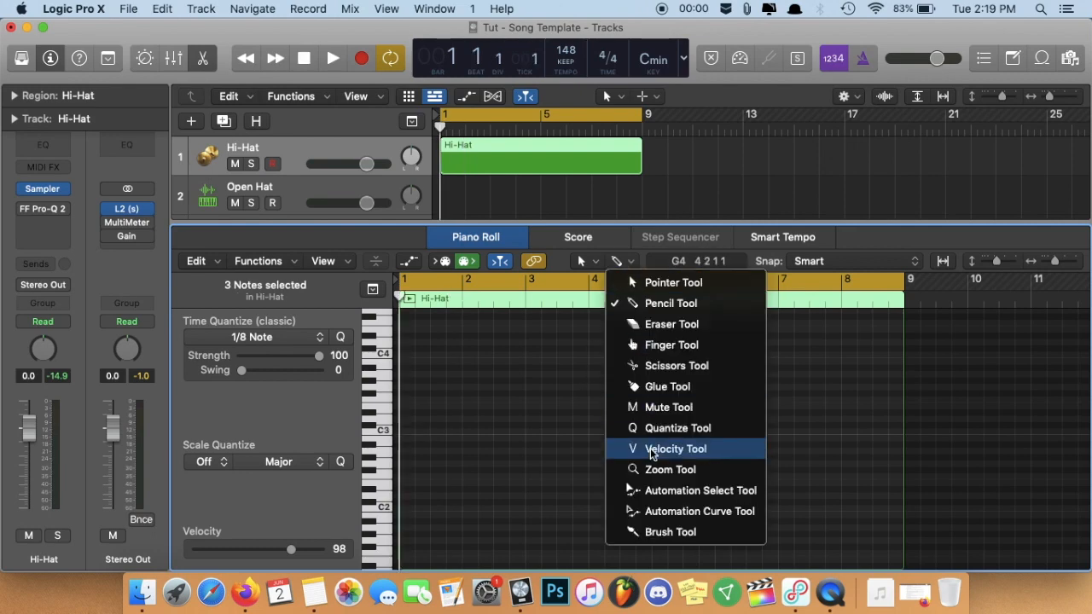
click(662, 530)
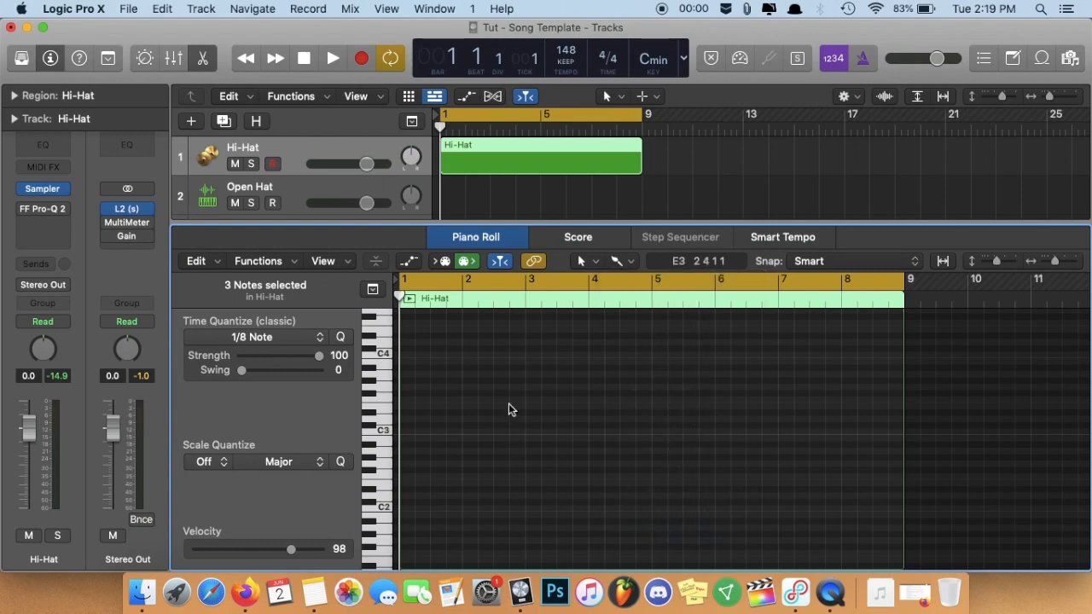
click(299, 341)
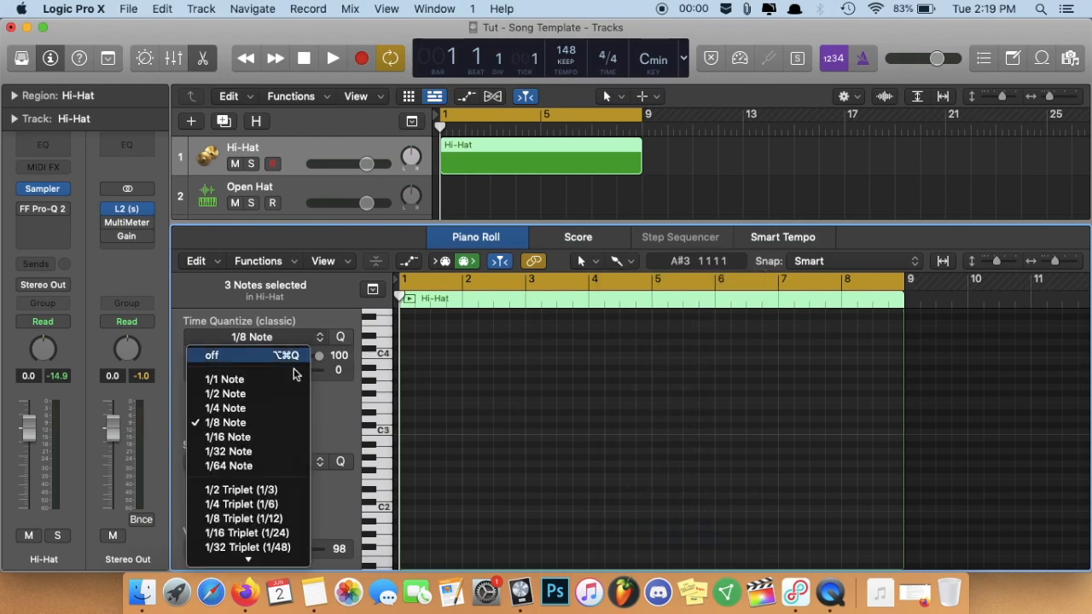
click(280, 423)
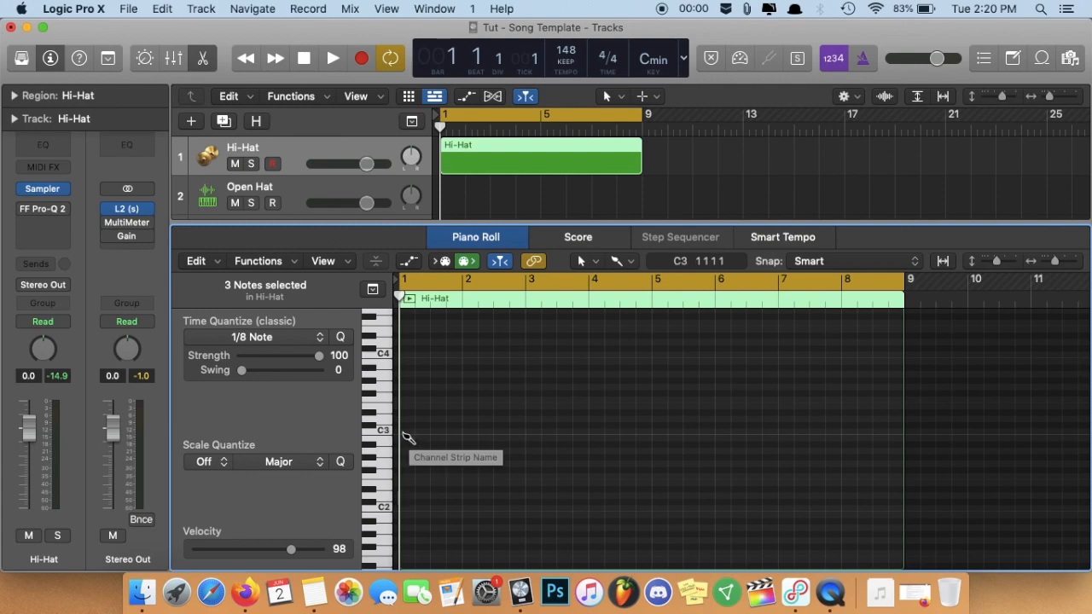
drag(403, 432, 534, 437)
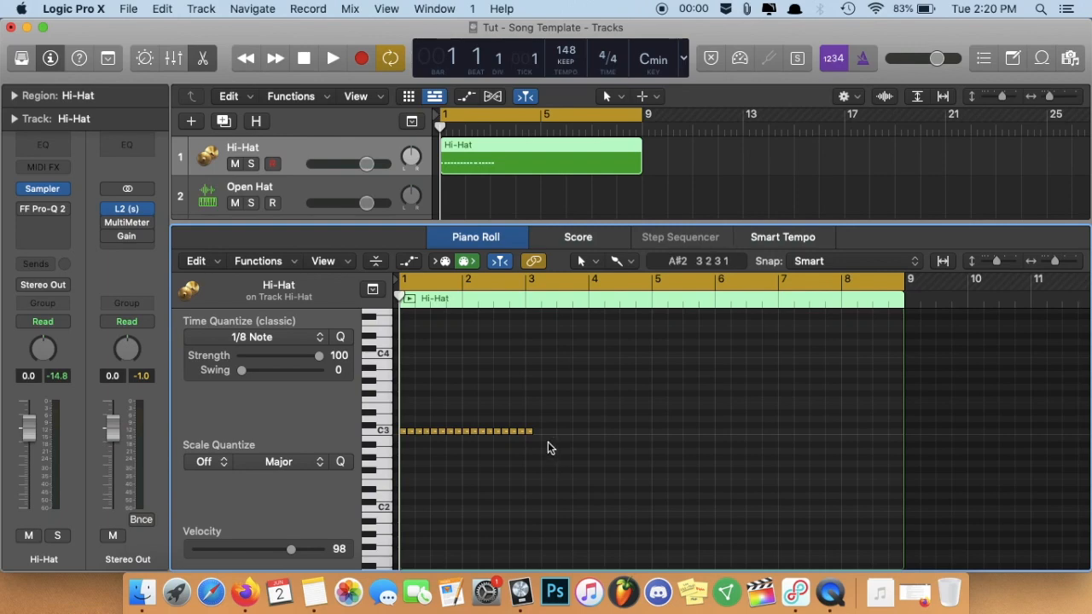
Step: Brush back over the painted C3 notes to erase them, and paint a new run of C3 notes from bar 1 to the middle of bar 2
mouse_move(535, 436)
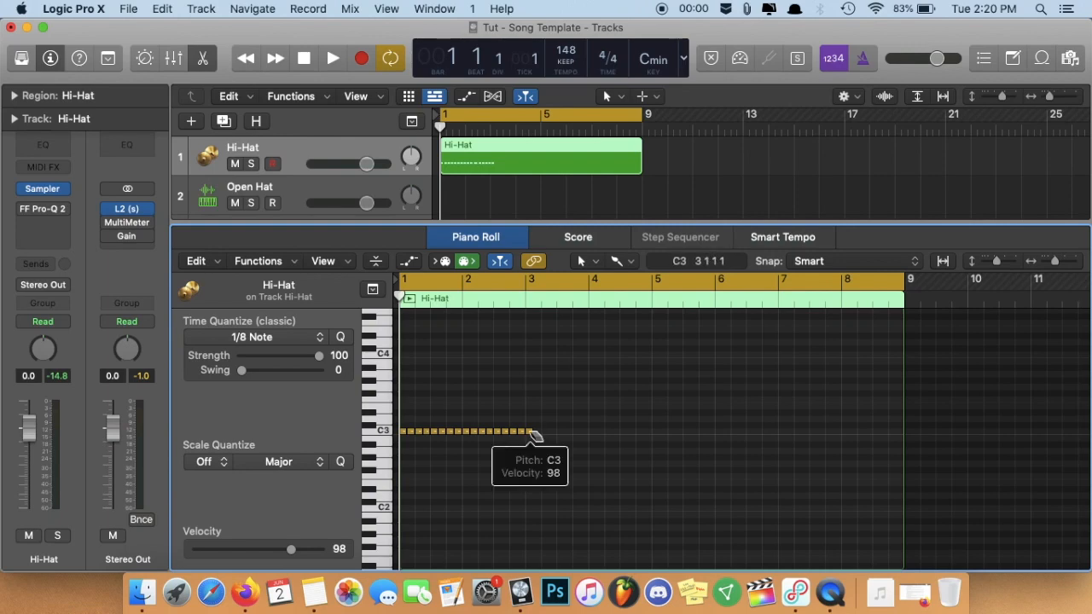
mouse_move(535, 436)
mouse_down()
mouse_move(470, 434)
mouse_move(495, 434)
mouse_up()
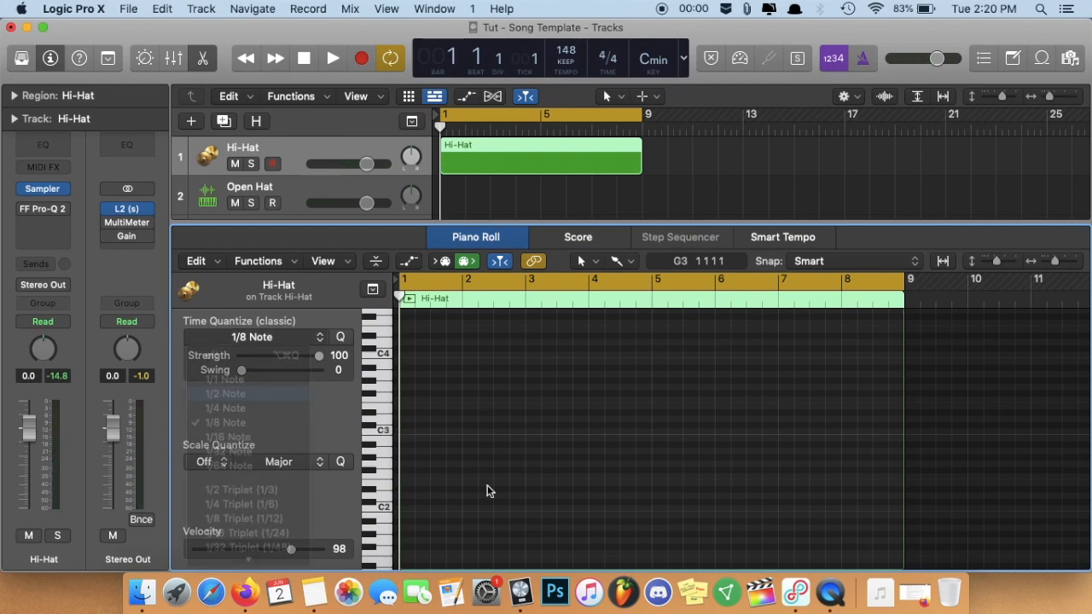
drag(406, 432, 493, 434)
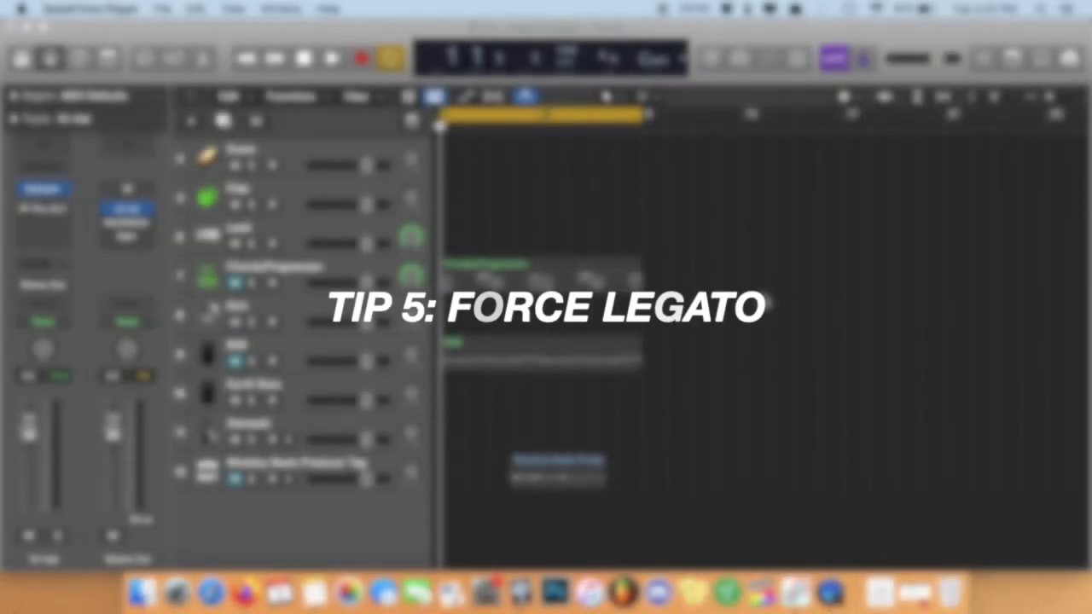
Step: Open the Chords/Progression region in the Piano Roll
click(671, 311)
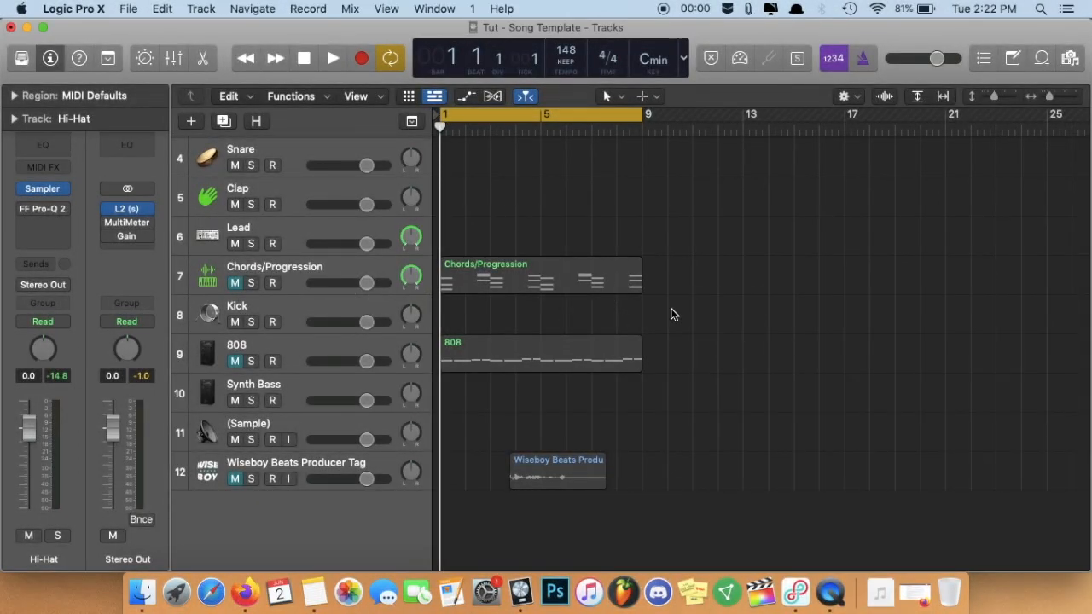
double_click(596, 288)
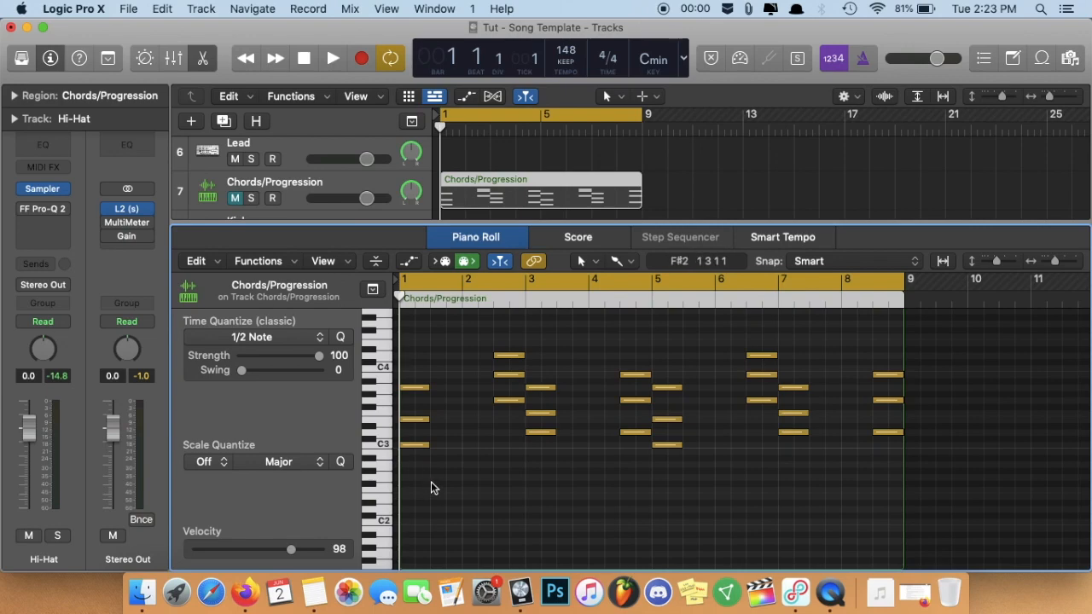
Step: Extend the three notes of the first chord until they meet the chord in the middle of bar 2
drag(444, 478, 422, 358)
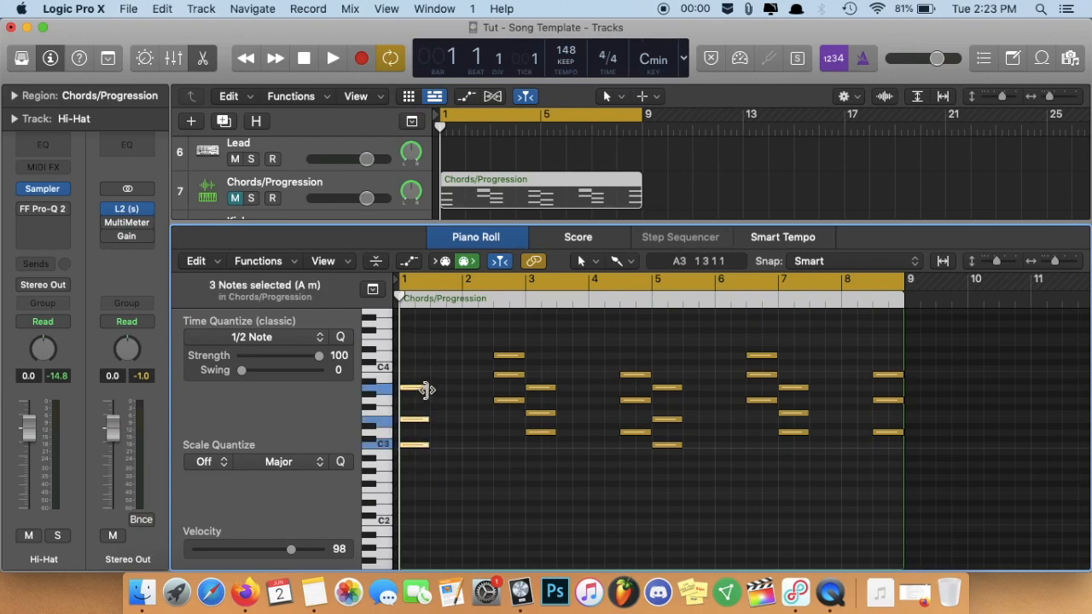
click(427, 390)
click(449, 422)
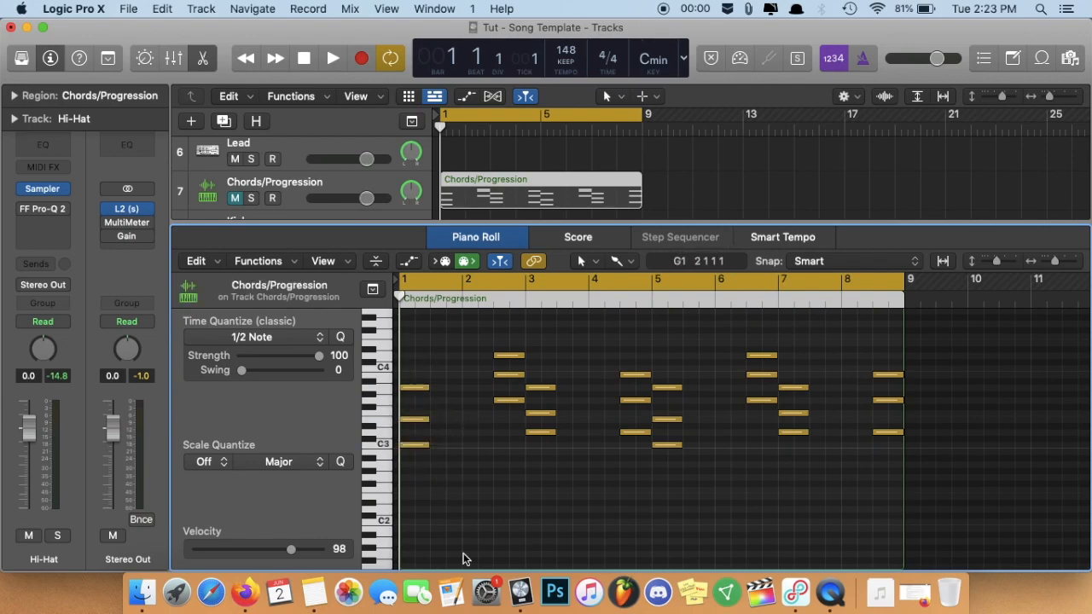
drag(454, 493, 492, 388)
click(544, 460)
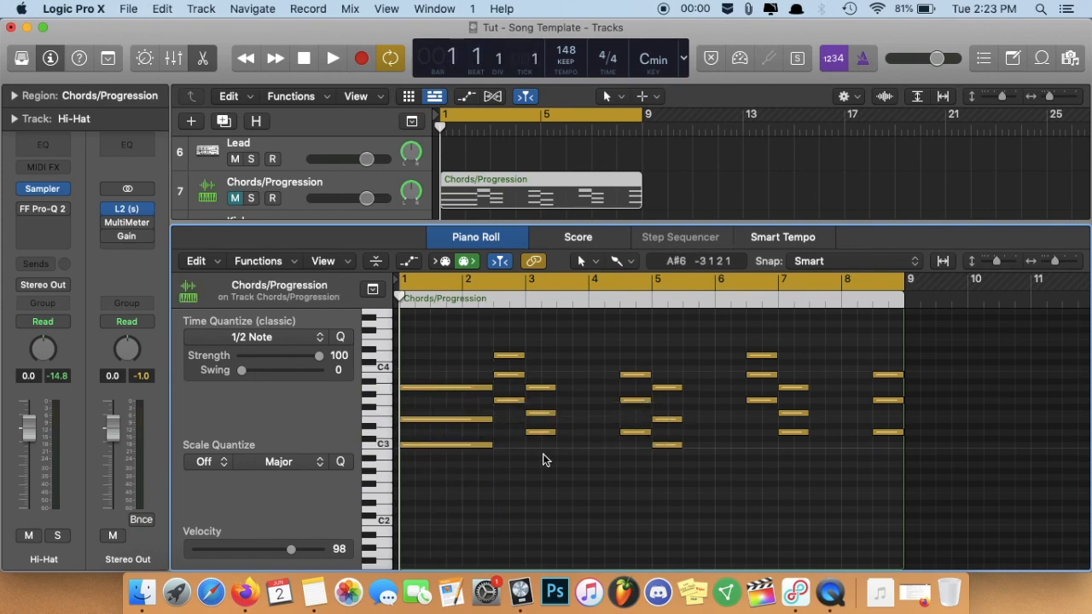
Step: Select the chords starting at bars 3, 5 and 7 together and lengthen their notes until each meets the following chord
drag(544, 463, 546, 394)
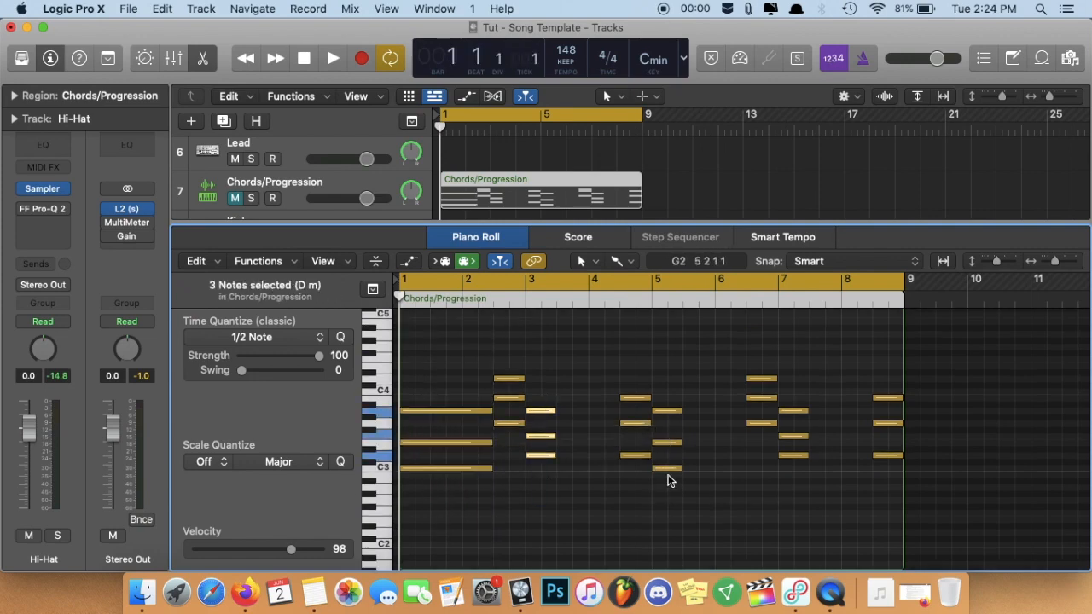
drag(668, 476, 668, 403)
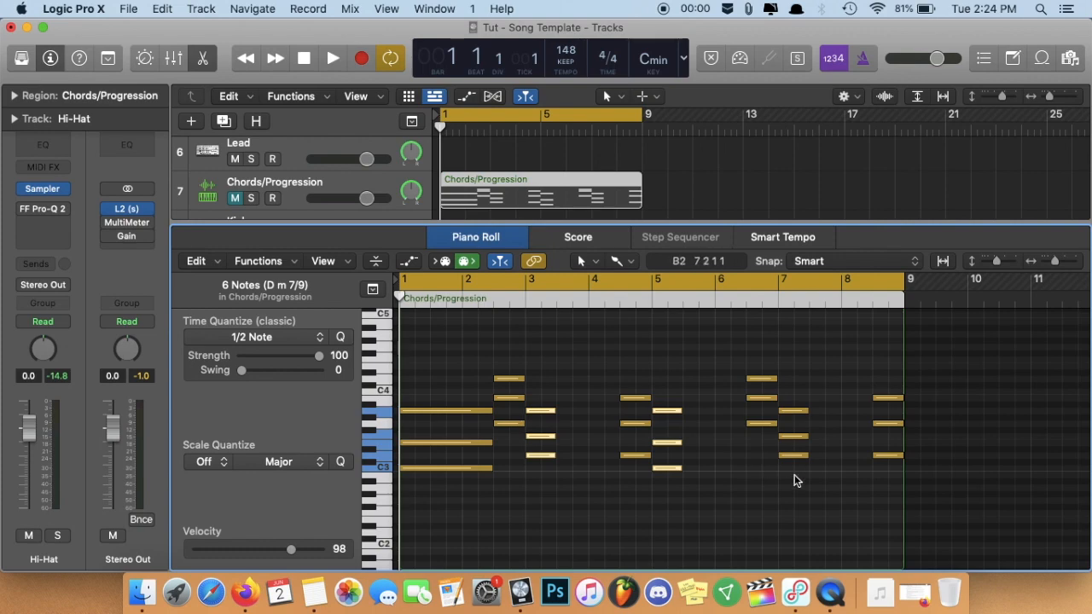
drag(794, 480, 797, 407)
drag(681, 443, 745, 448)
click(762, 461)
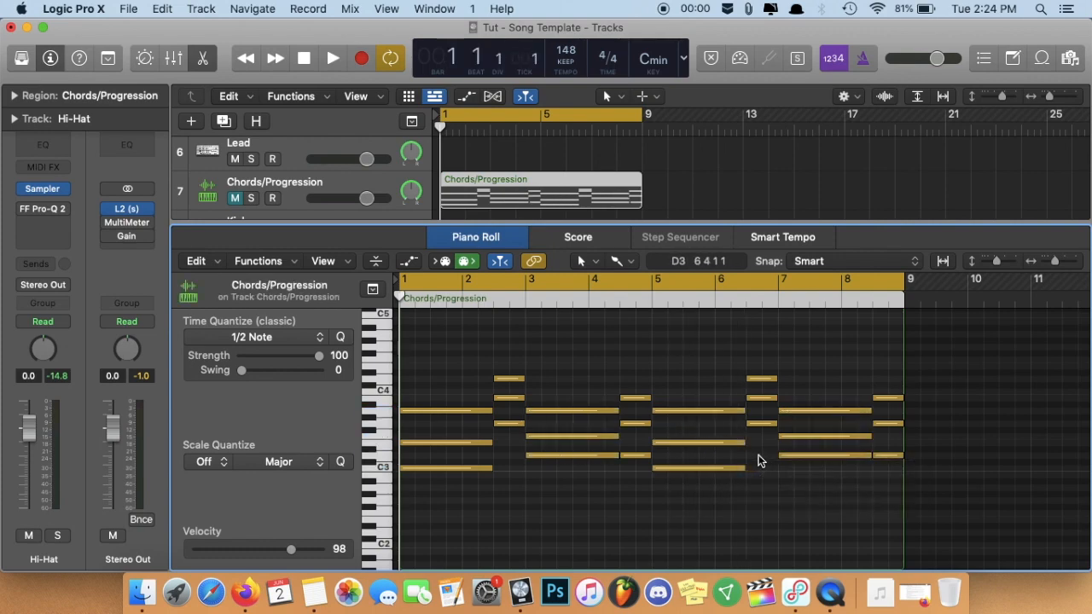
Step: Undo the lengthening of all the chords in the Chords/Progression region
key(super+z)
key(super+z)
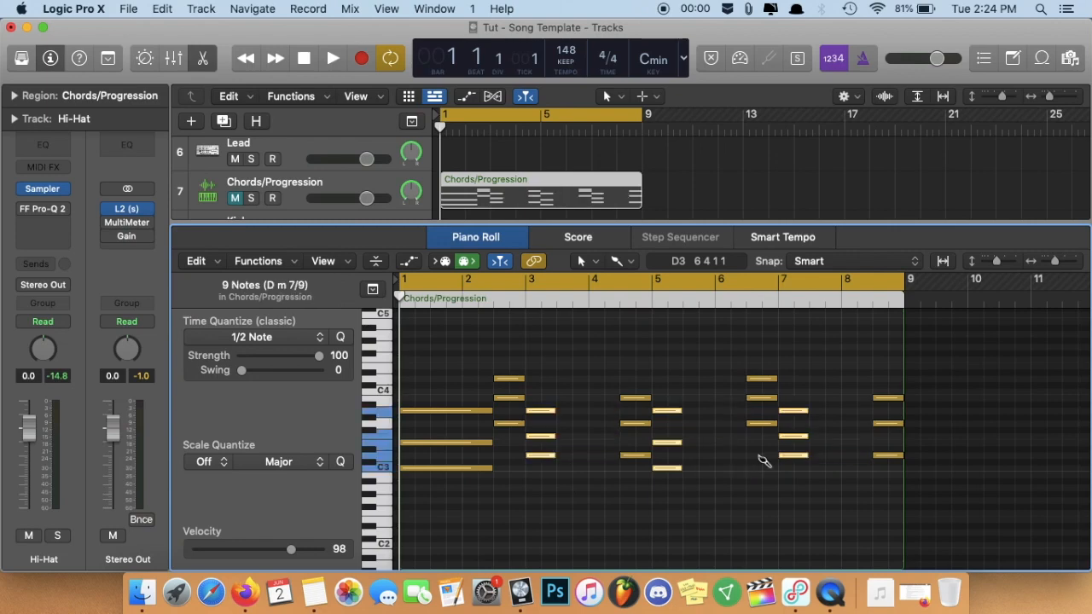
click(762, 461)
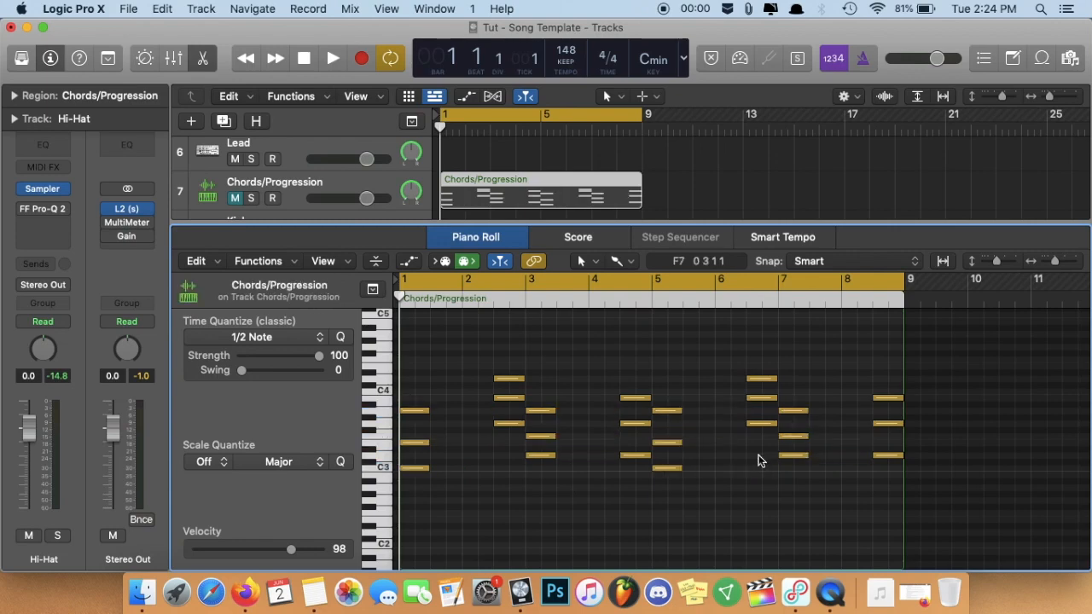
Step: Apply Force Legato to all notes in the Chords/Progression region, shortening the overlapped notes
key(super+a)
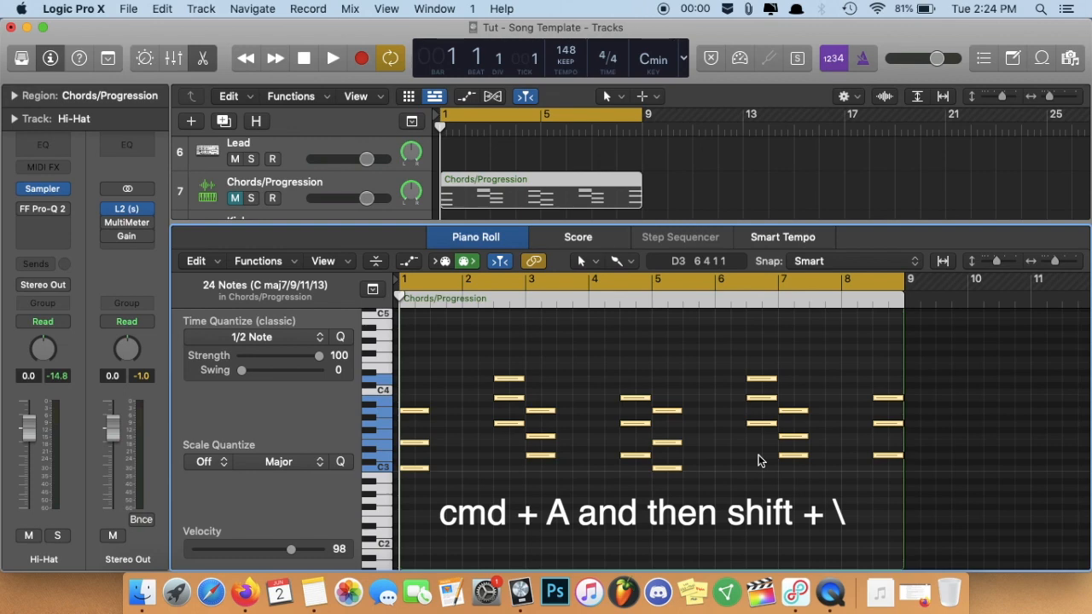
key(shift+backslash)
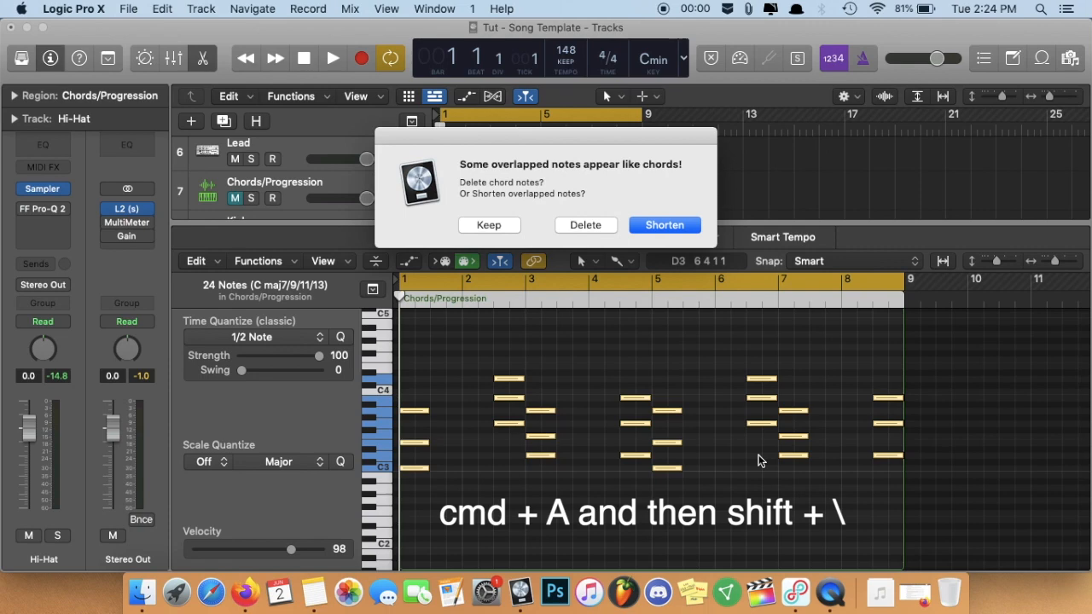
key(Return)
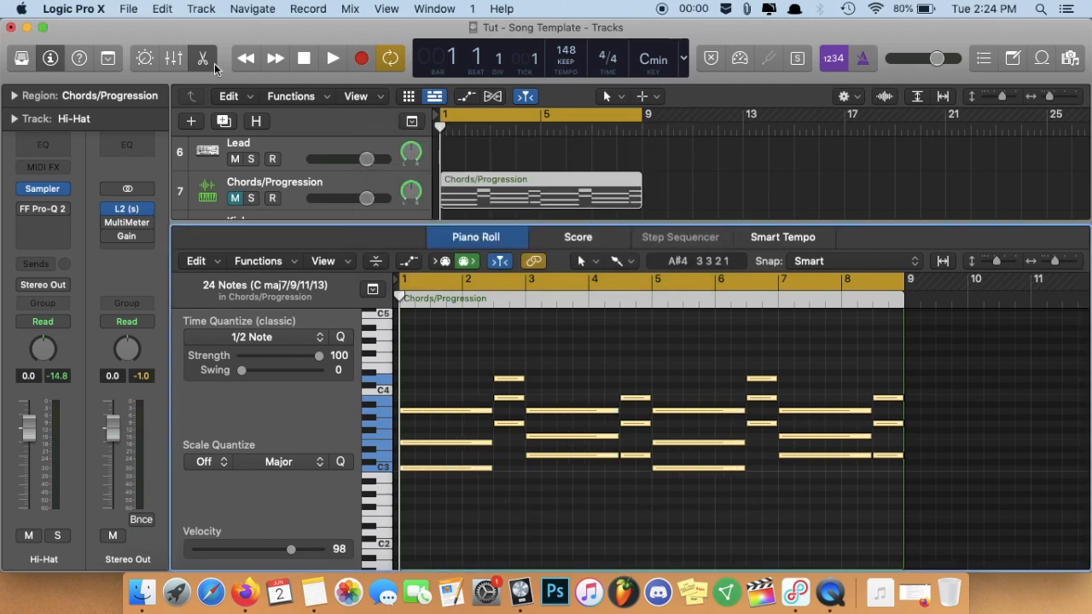
Step: Unmute the Chords/Progression track and play back its legato chords, closing the Piano Roll after stopping playback
click(236, 199)
key(space)
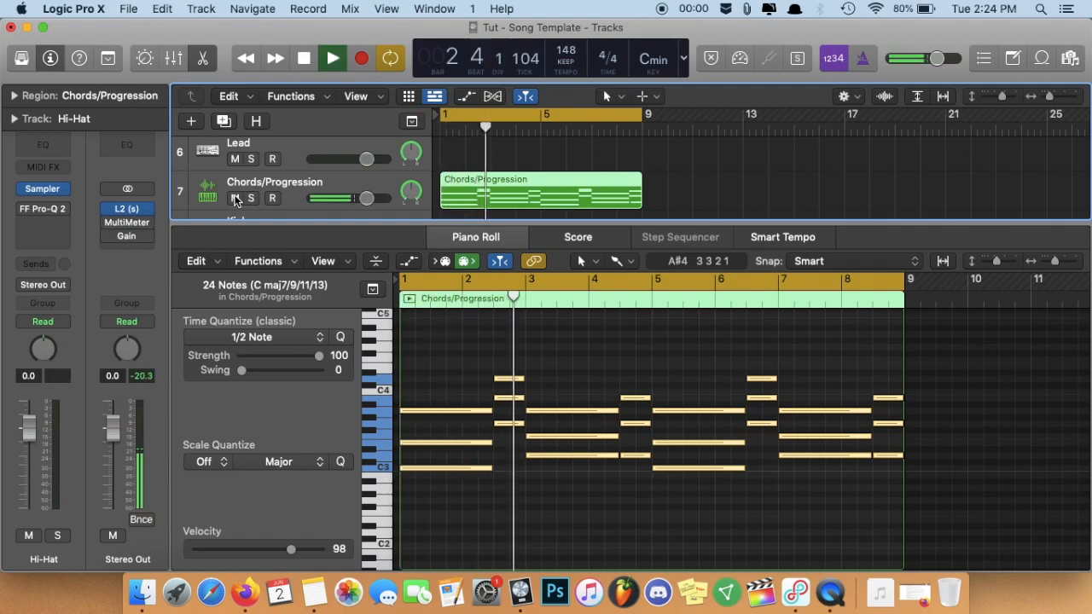
key(space)
key(e)
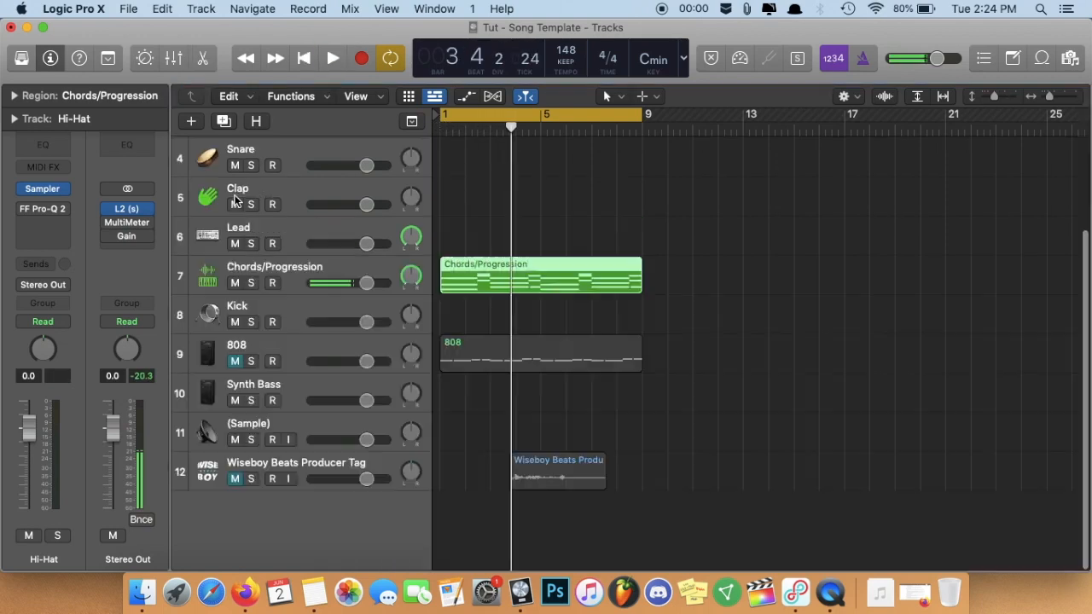
click(521, 199)
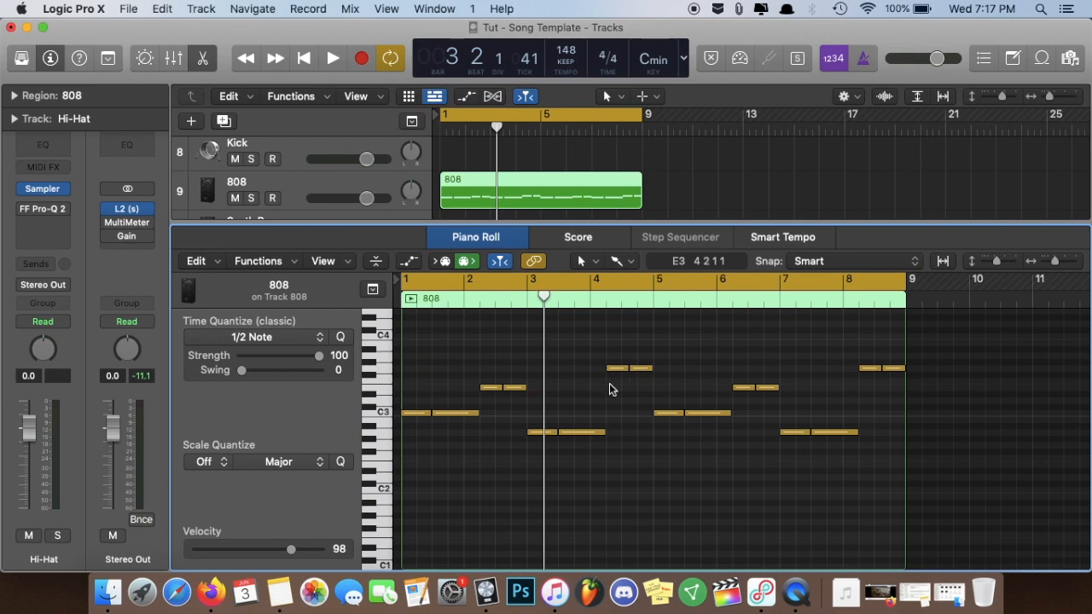
Step: Select all notes in the 808 region and shorten them together to one equal short length
key(super+a)
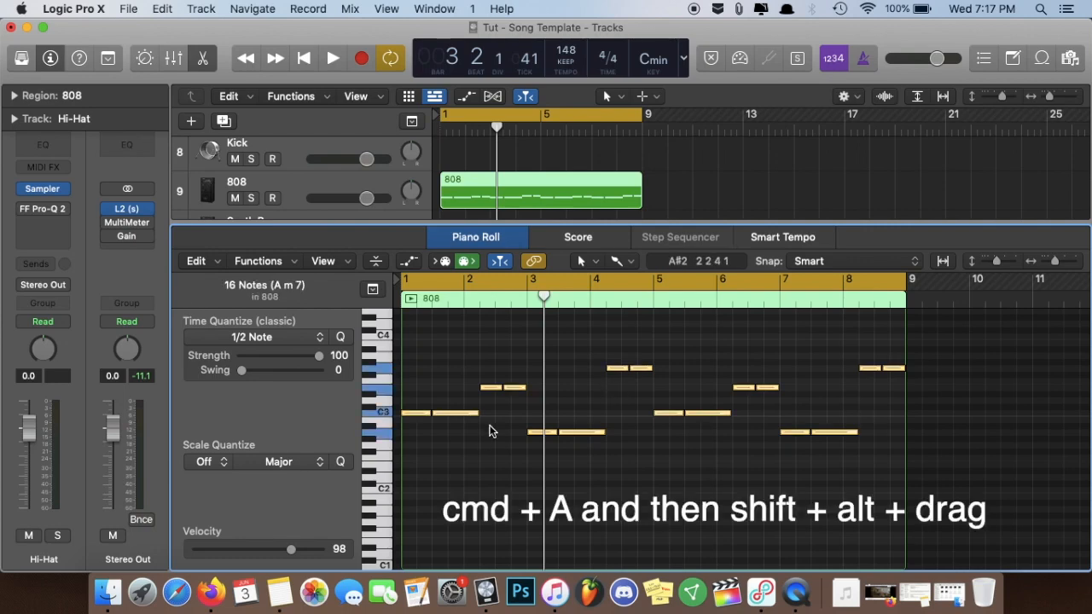
mouse_move(426, 415)
mouse_down()
mouse_move(415, 414)
mouse_move(435, 415)
mouse_move(406, 414)
mouse_up()
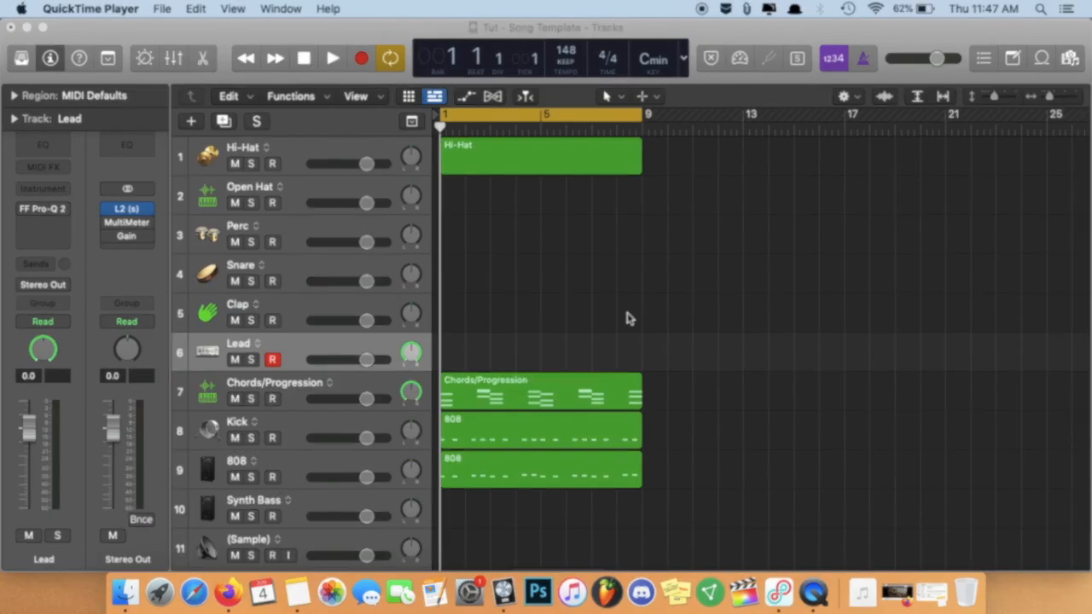
Step: Return to Logic Pro X and look at the Snare track's instrument slot, ending with the Lead track selected
click(670, 282)
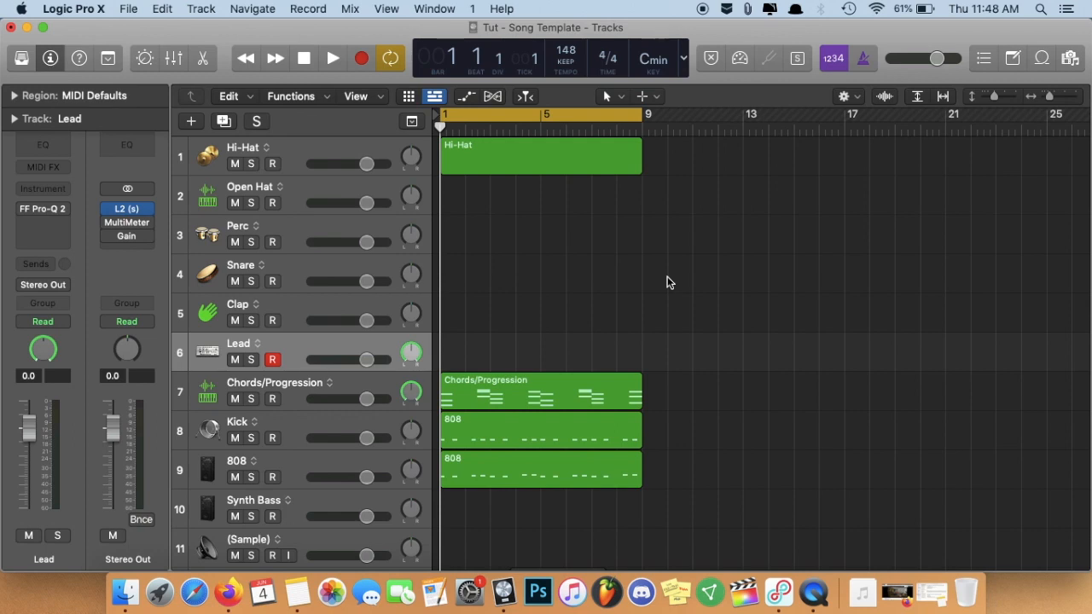
scroll(275, 168, up, 2)
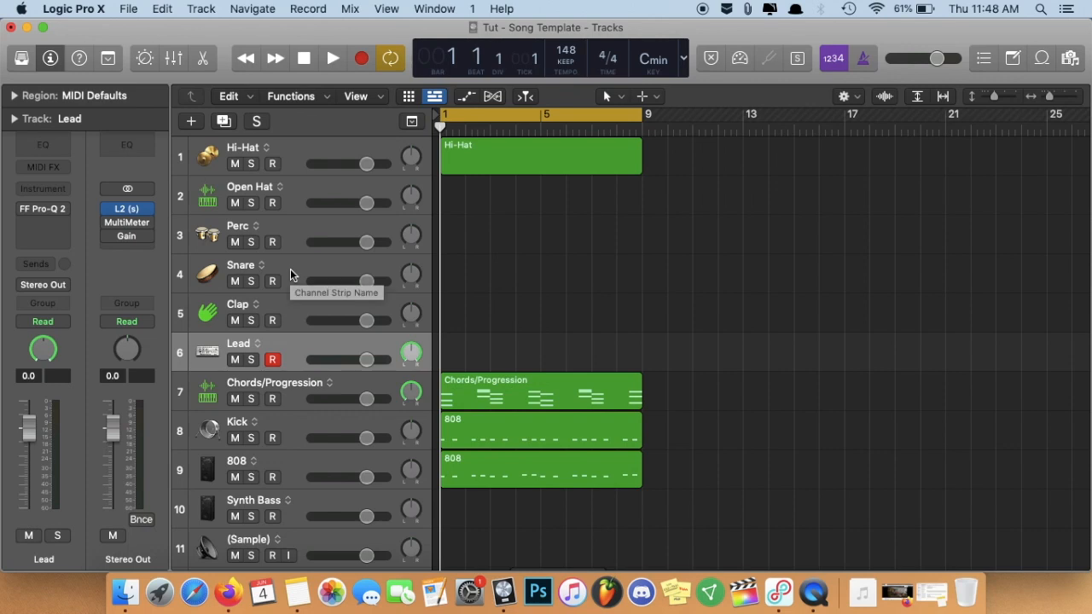
click(290, 273)
mouse_move(60, 191)
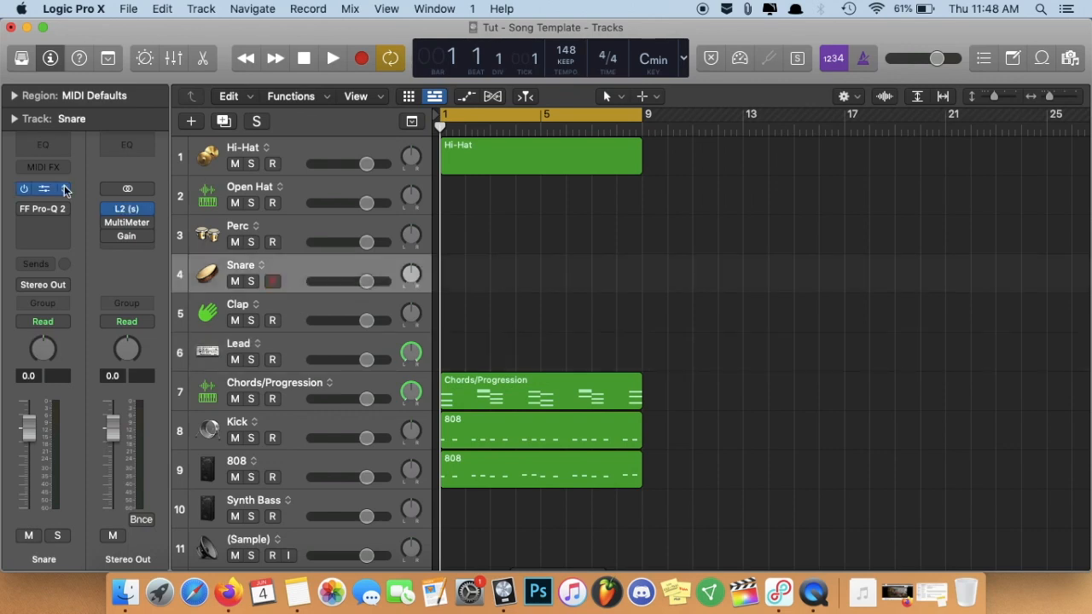
click(302, 345)
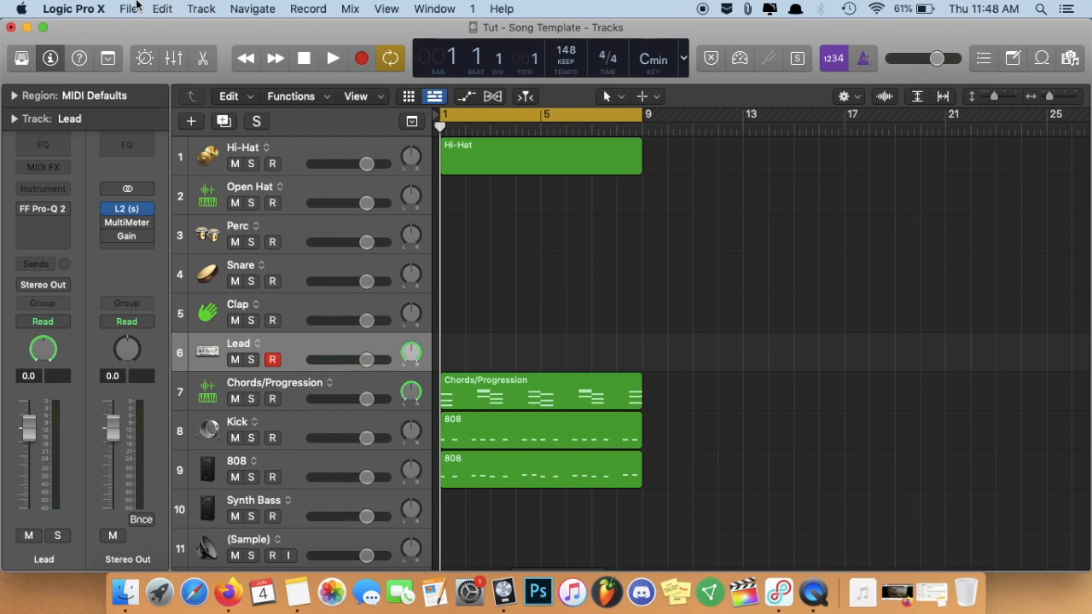
Step: Save the current project as a template named Test in the Project Templates folder
click(137, 7)
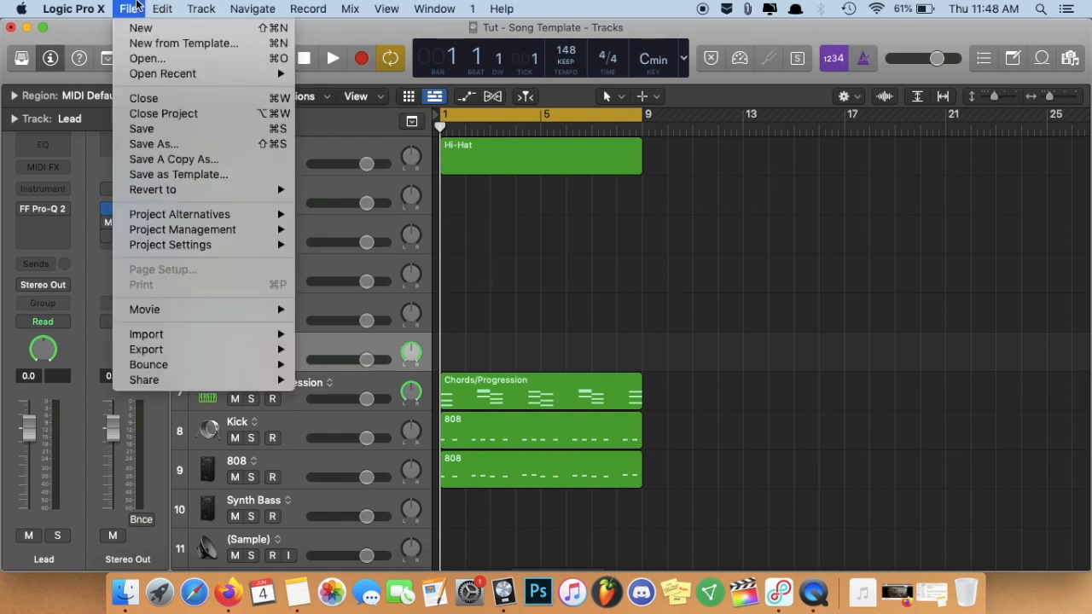
click(169, 175)
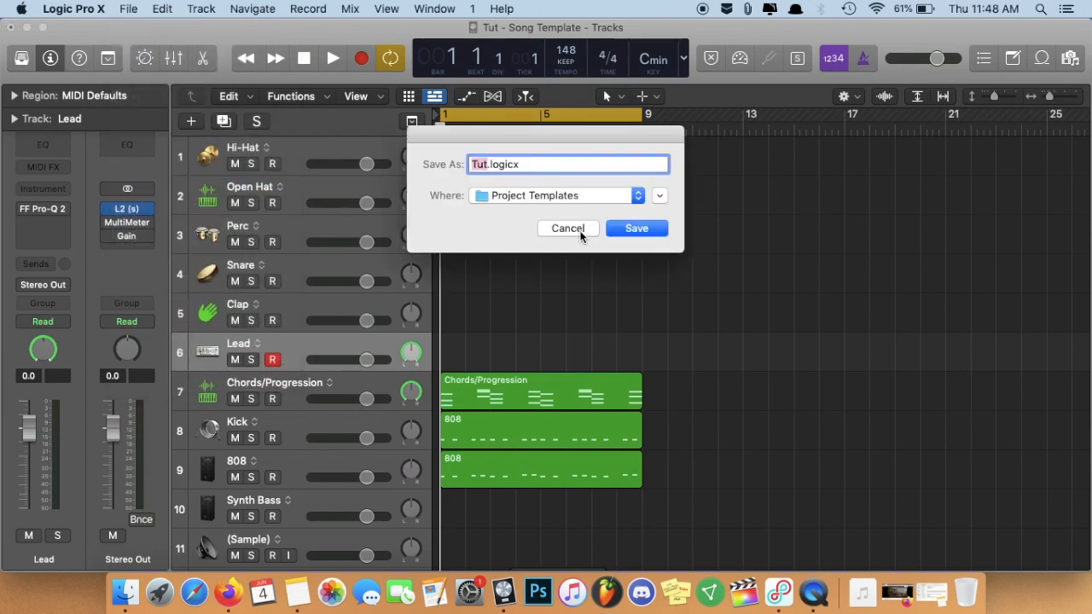
key(super+a)
key(BackSpace)
text(Test)
key(Return)
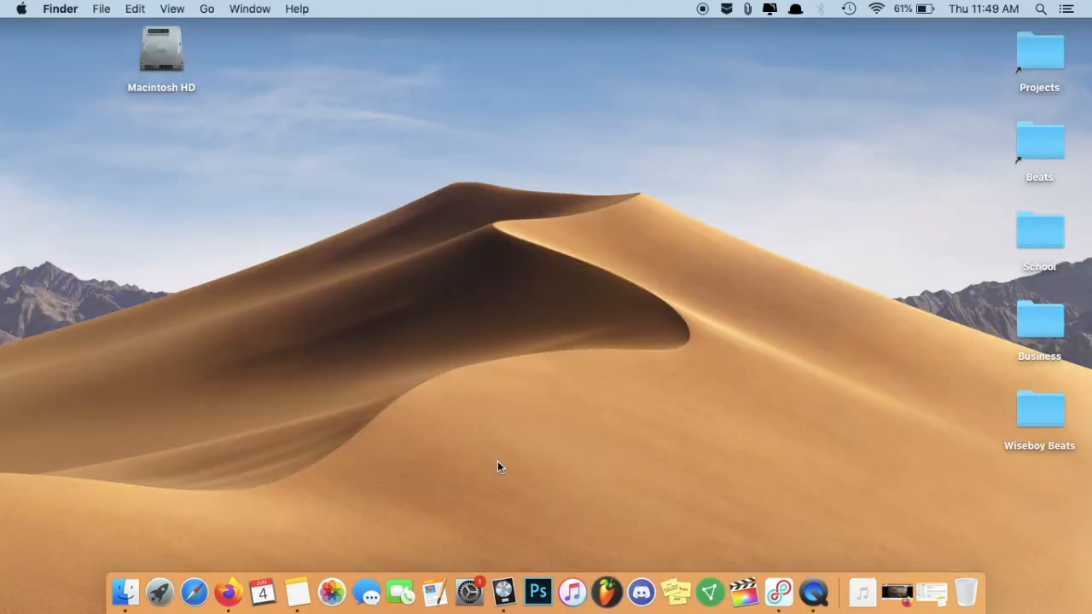
Step: Switch from Finder to Logic Pro X and create a new project from the Test template in My Templates
click(491, 598)
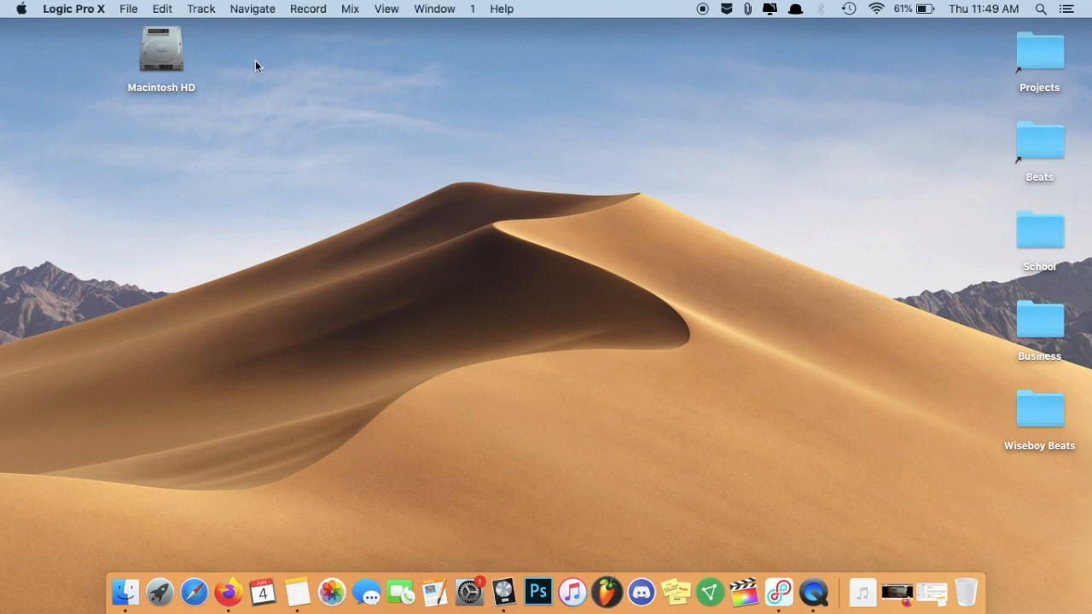
click(127, 7)
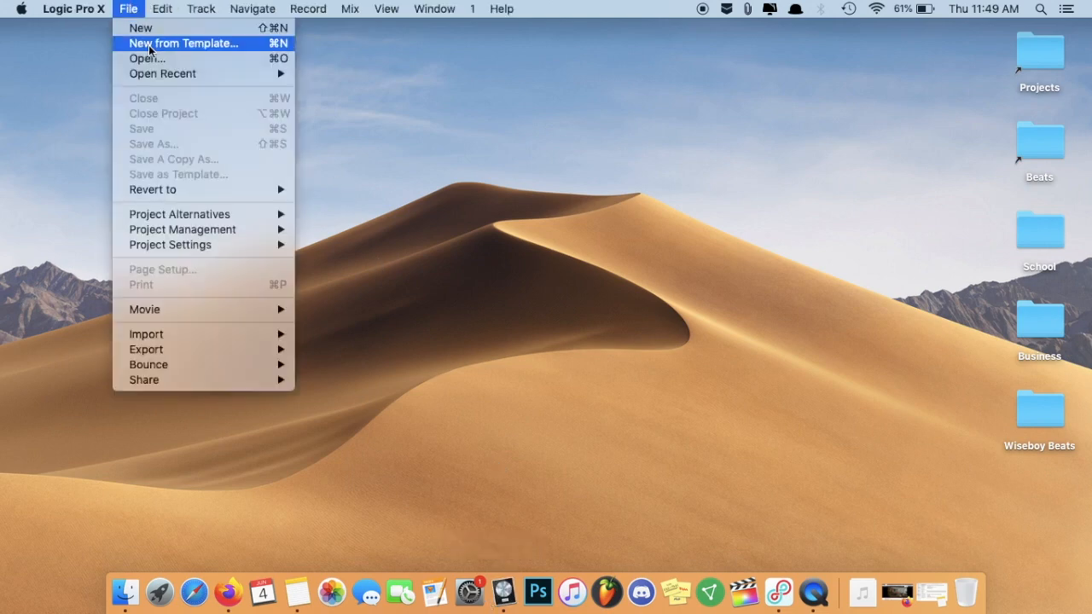
click(148, 43)
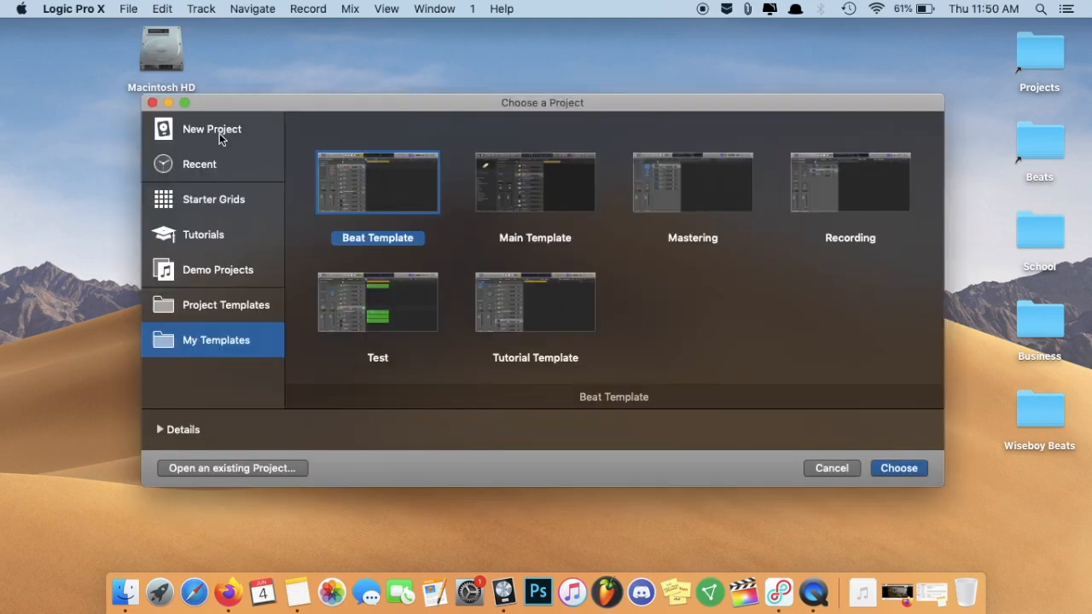
click(219, 134)
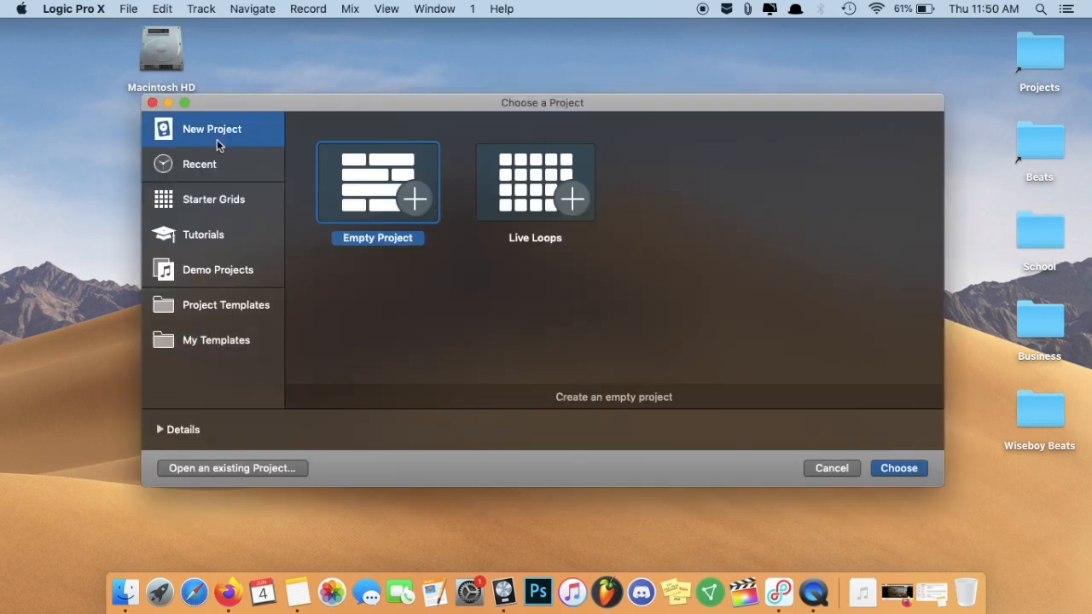
click(225, 338)
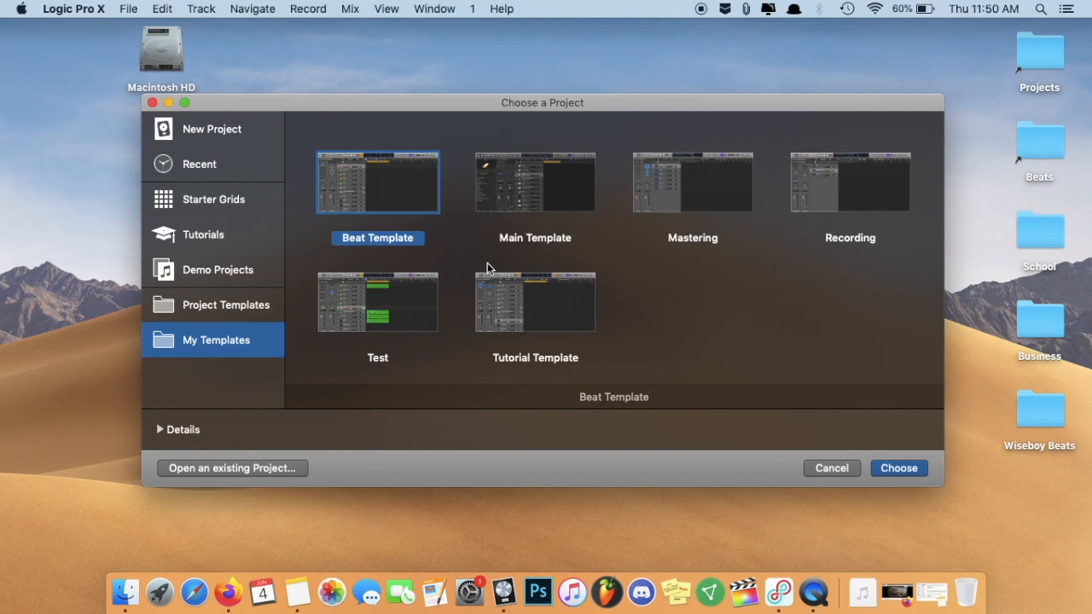
click(408, 303)
click(883, 463)
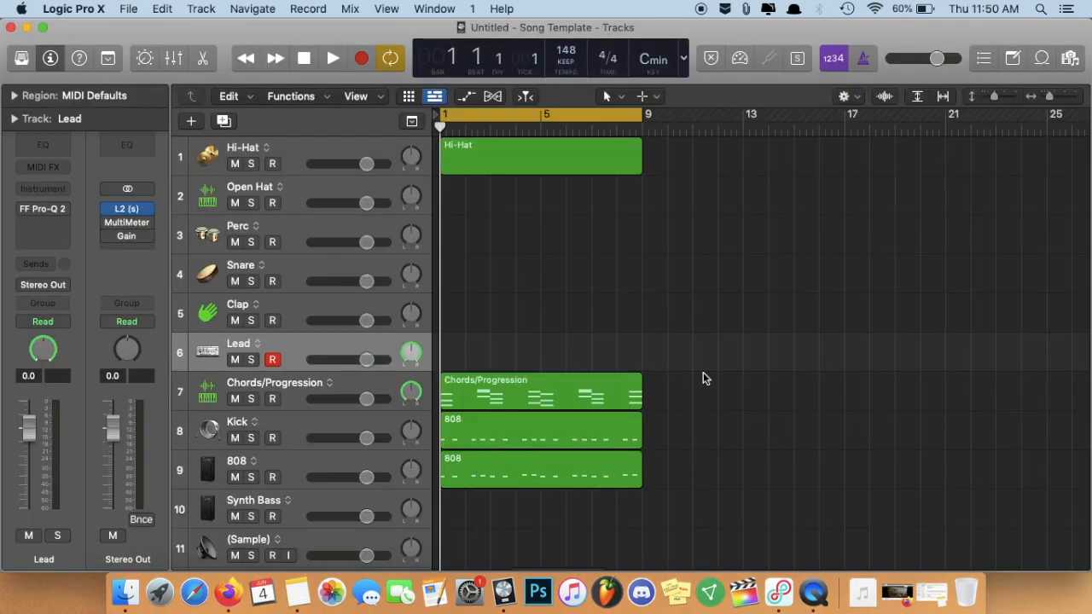
scroll(378, 331, up, 2)
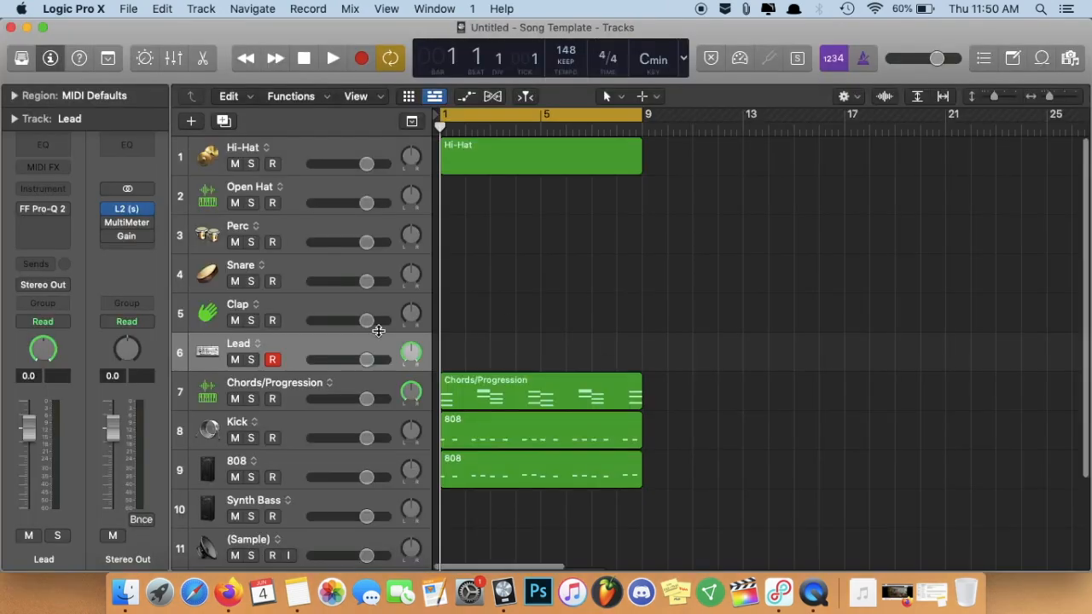